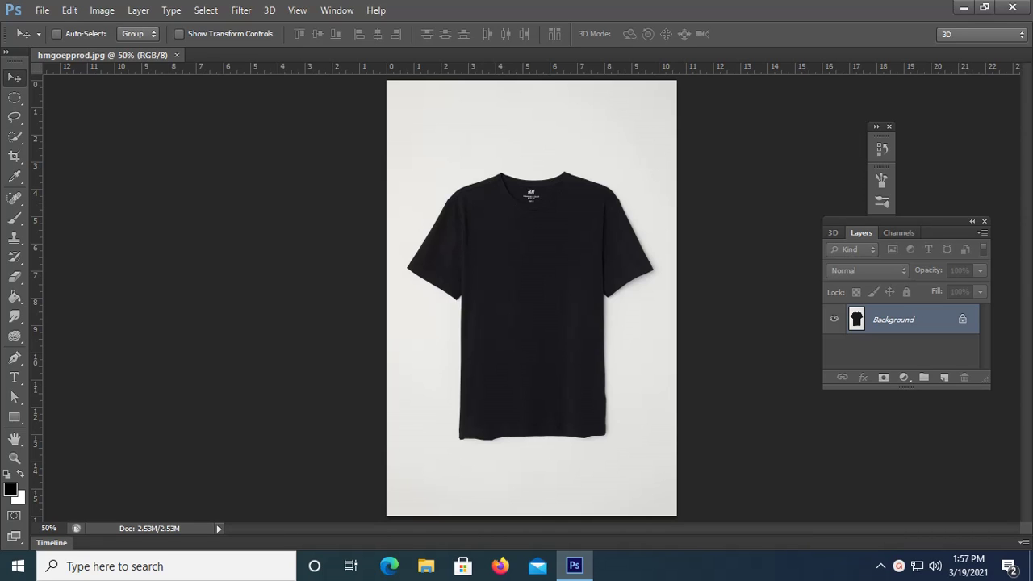
Unlock the T-shirt photo's Background layer by converting it into an editable Layer 0
double_click(893, 320)
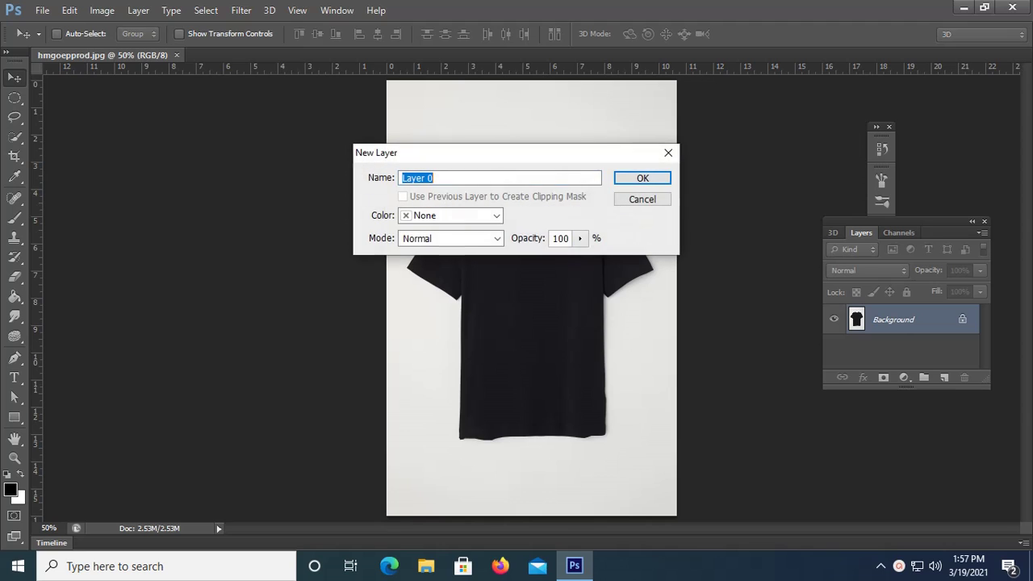
left_click(643, 176)
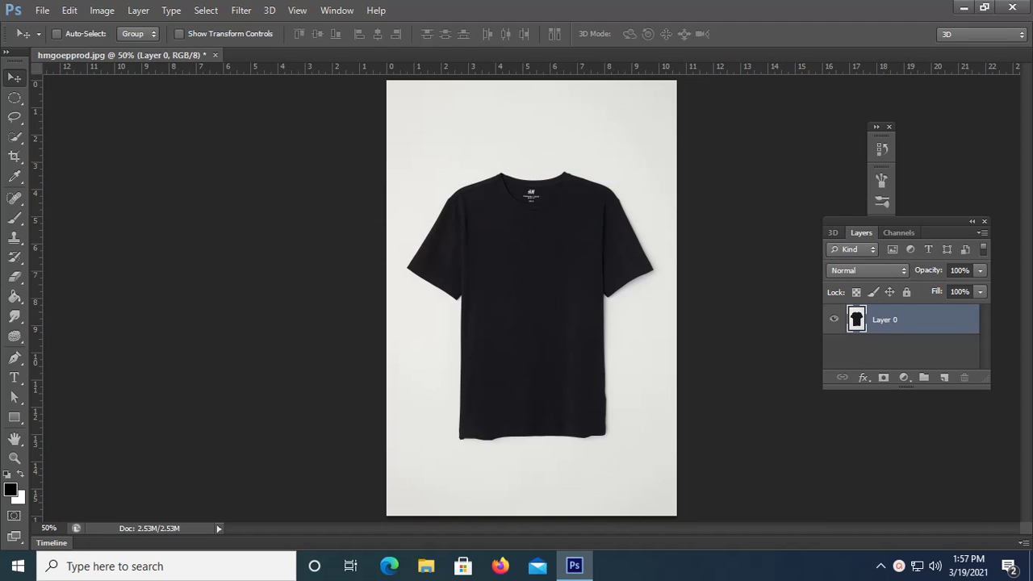
Remove the light grey backdrop around the T-shirt with the Magic Eraser
key("e")
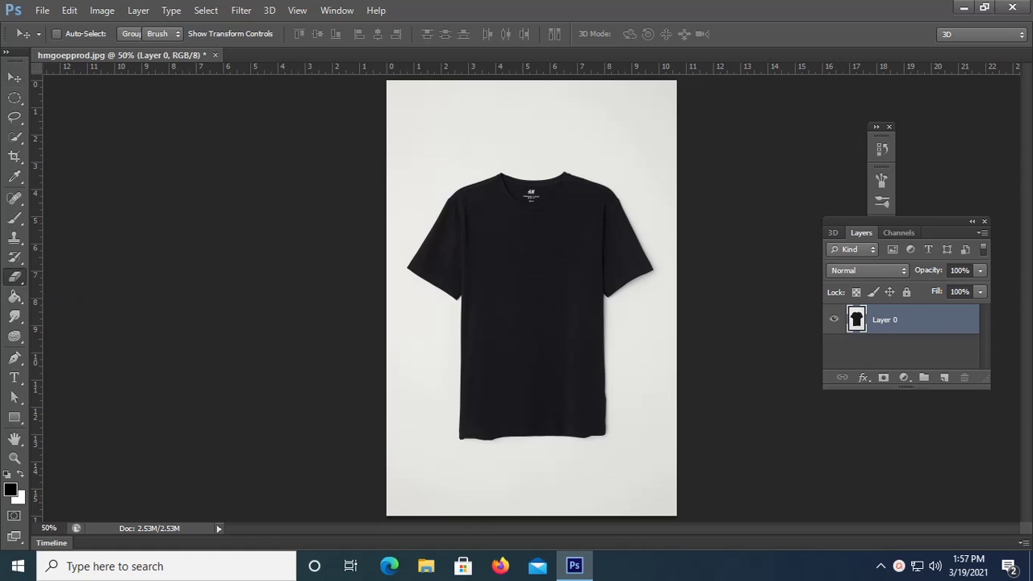
right_click(15, 276)
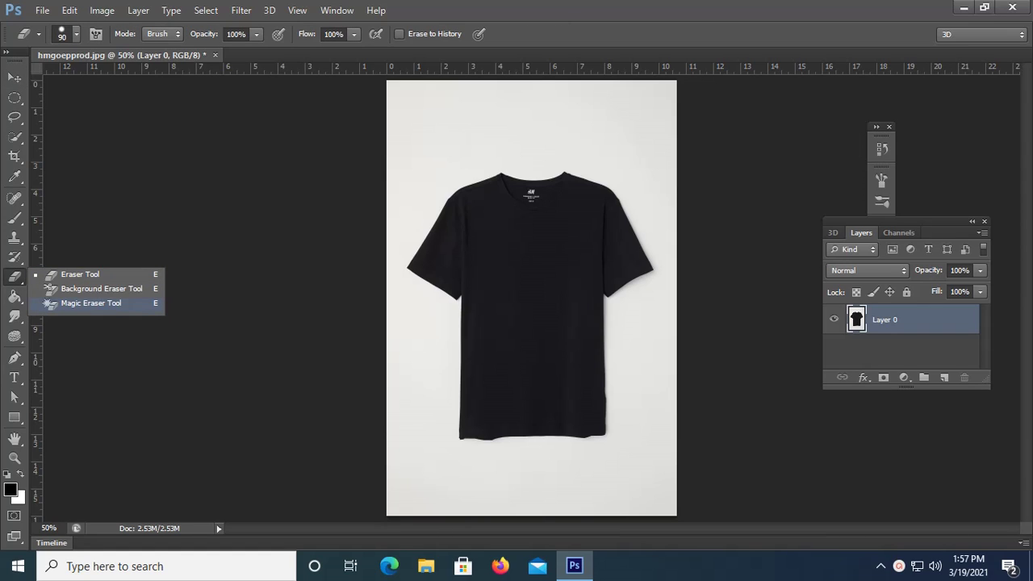
left_click(90, 302)
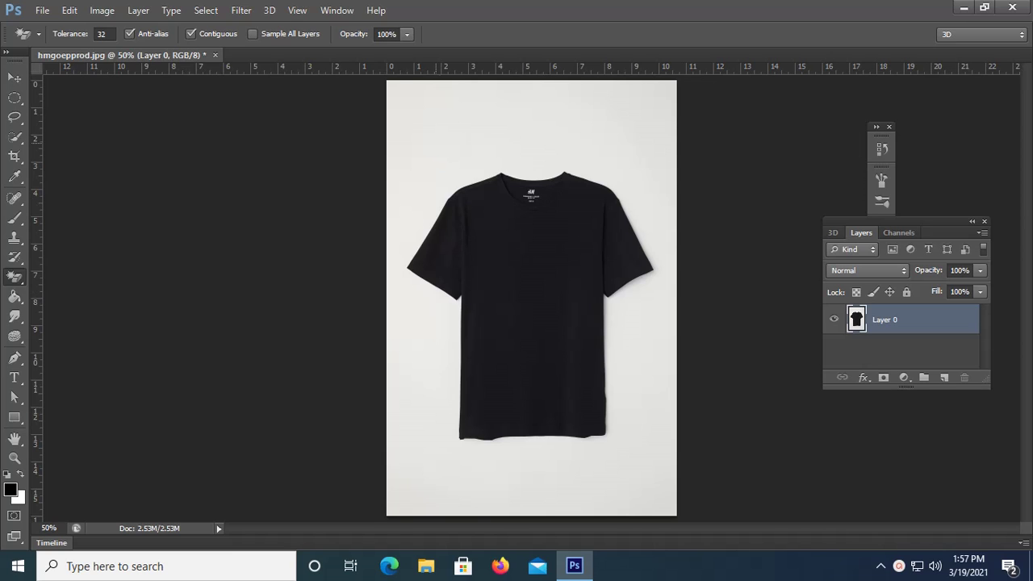
left_click(580, 161)
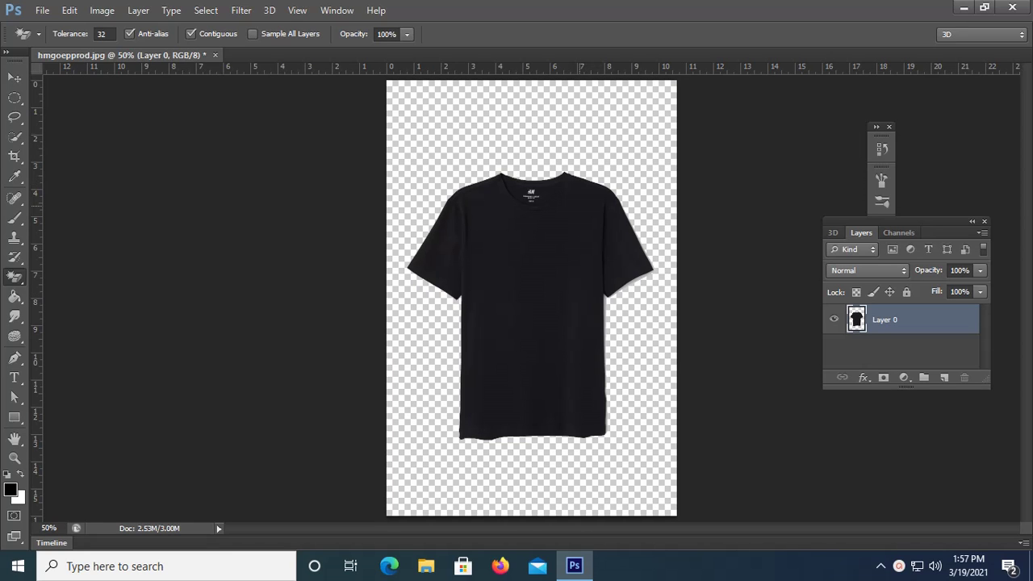
Scale the T-shirt to about 117%, nudge it up, and duplicate it as Layer 0 copy
key("ctrl+t")
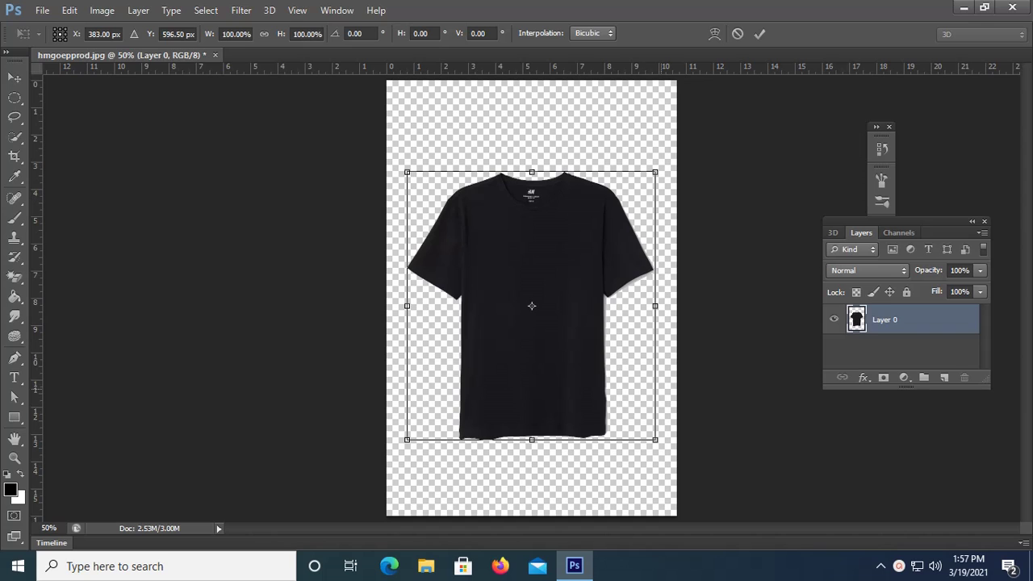
left_click_drag(654, 439, 675, 463)
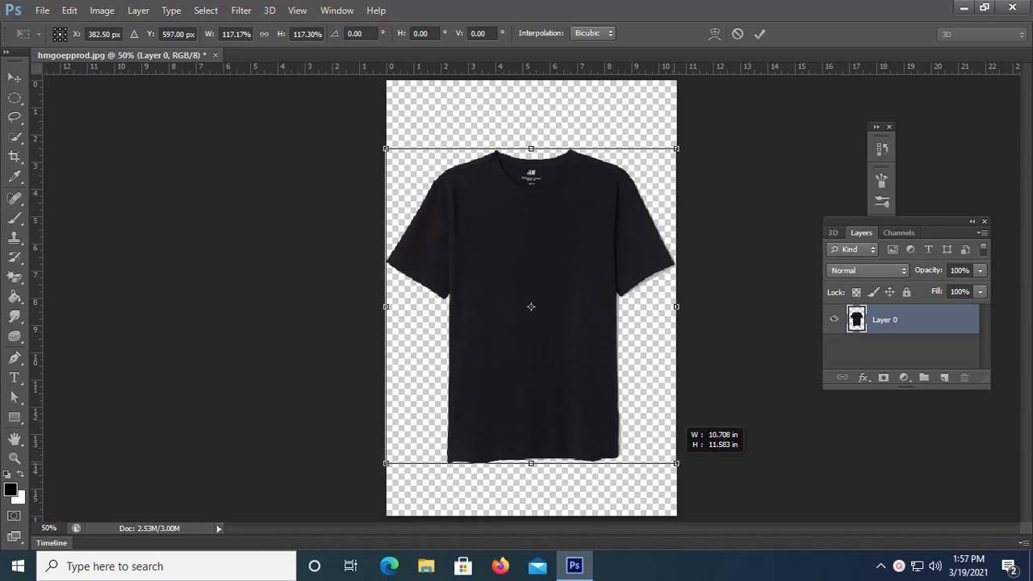
left_click_drag(565, 358, 565, 354)
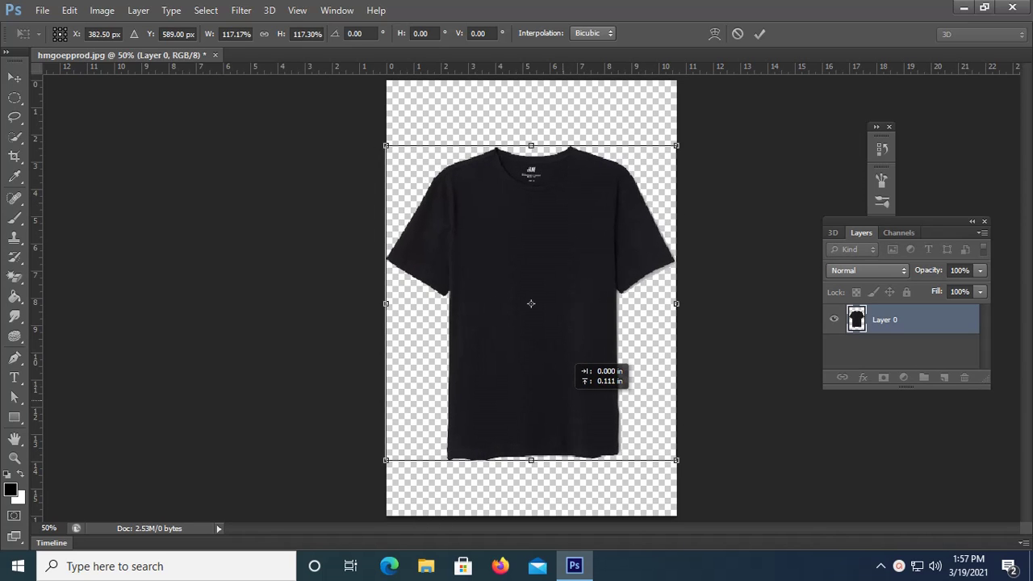
key("Return")
key("w")
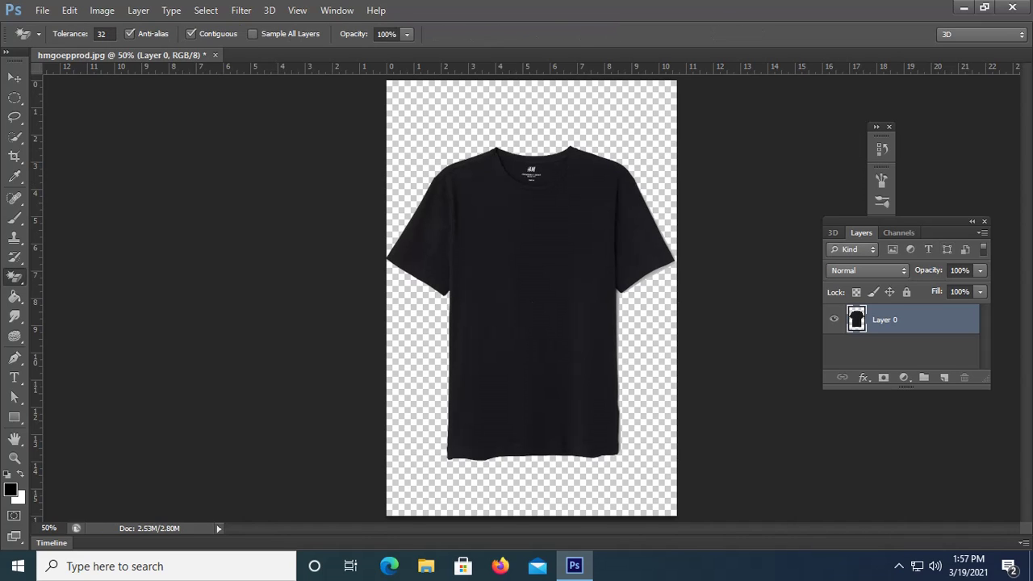
key("ctrl+j")
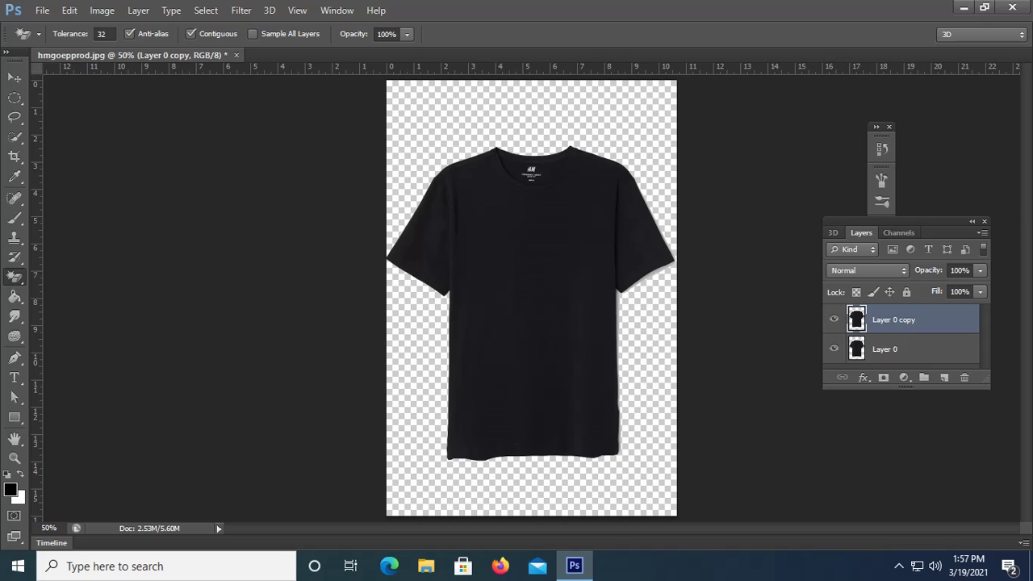
Hide Layer 0 and open the Tom and Jerry PNG 1_PgVK4v1jJyzy27aSG0GHXg.png from the Desktop
left_click(833, 348)
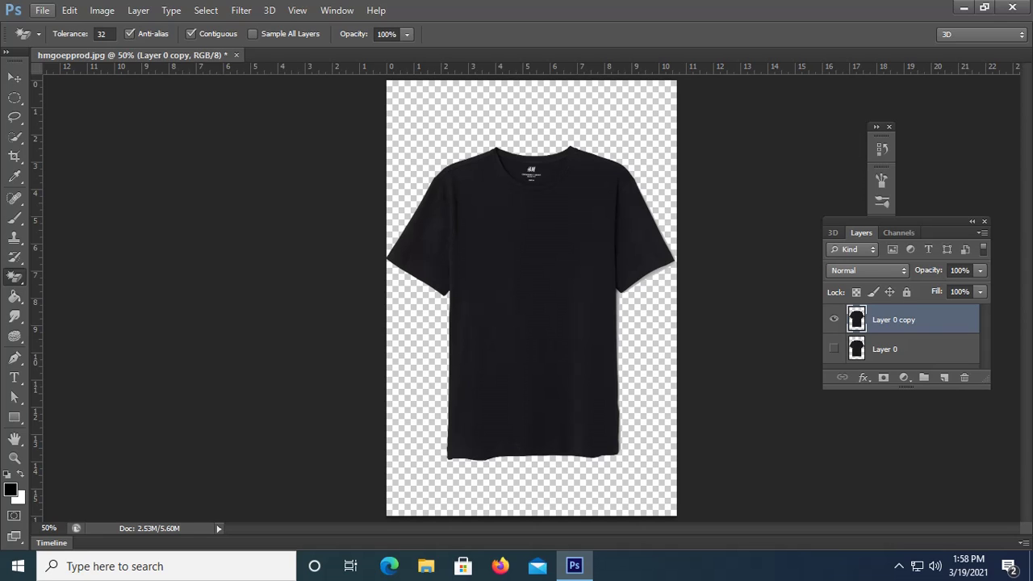
left_click(42, 9)
left_click(58, 42)
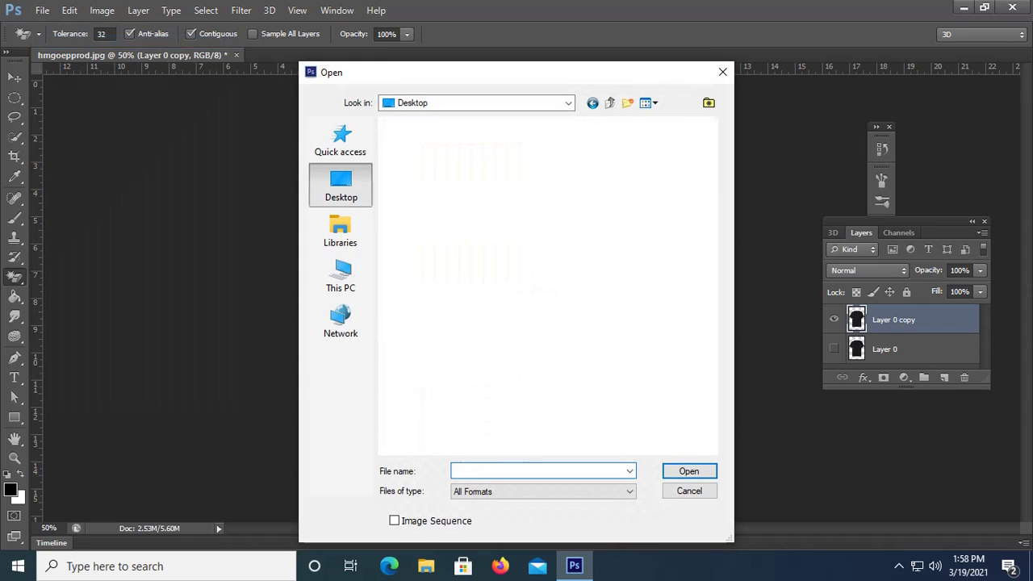
scroll(540, 282, "down", 3)
scroll(548, 287, "down", 1)
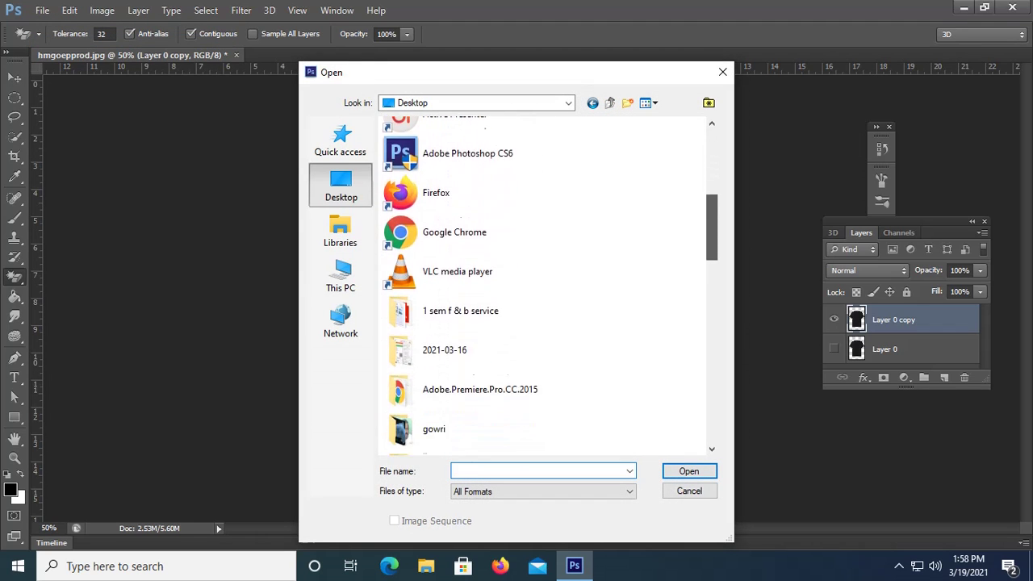
scroll(548, 286, "down", 2)
scroll(549, 287, "down", 2)
scroll(548, 286, "down", 1)
scroll(517, 242, "down", 2)
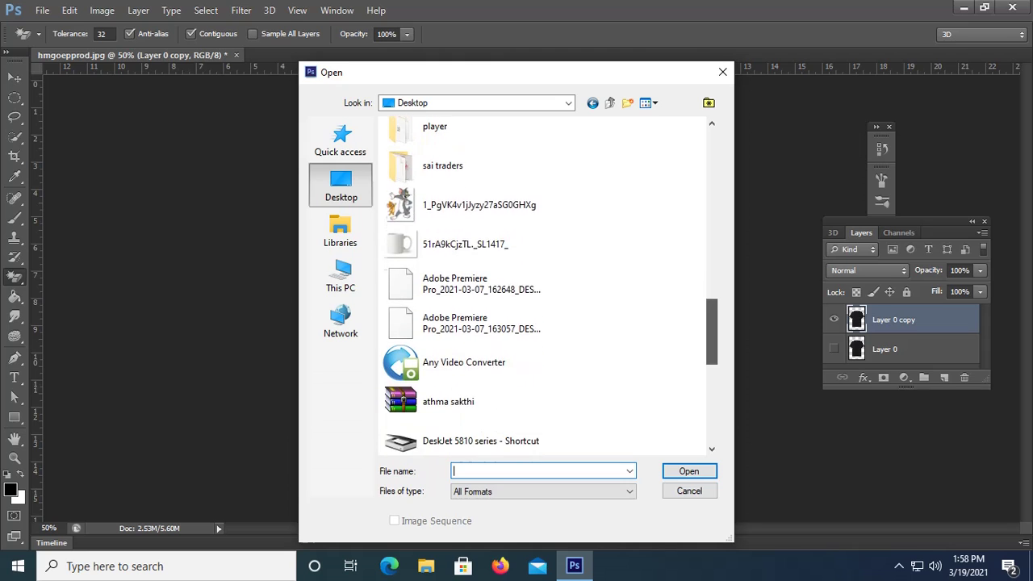
left_click(484, 202)
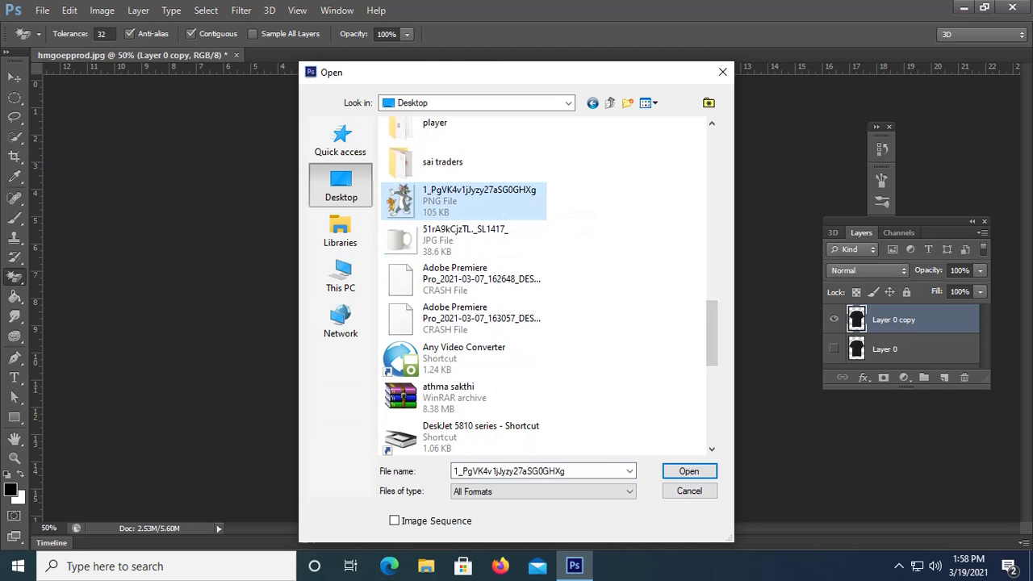
key("Return")
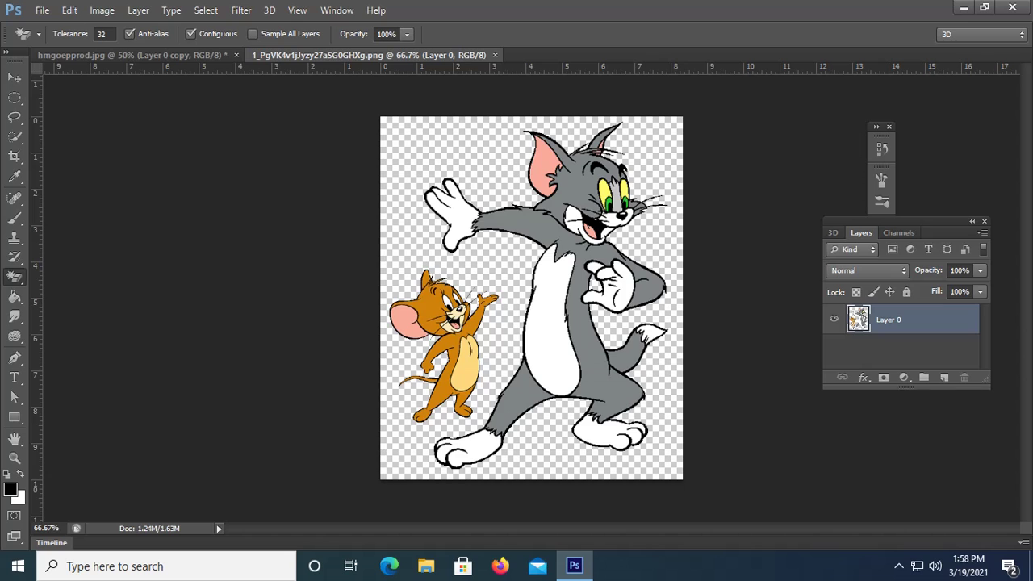
Drag the Tom and Jerry cartoon into the shirt document, scaled to about 73% on the chest
left_click(13, 76)
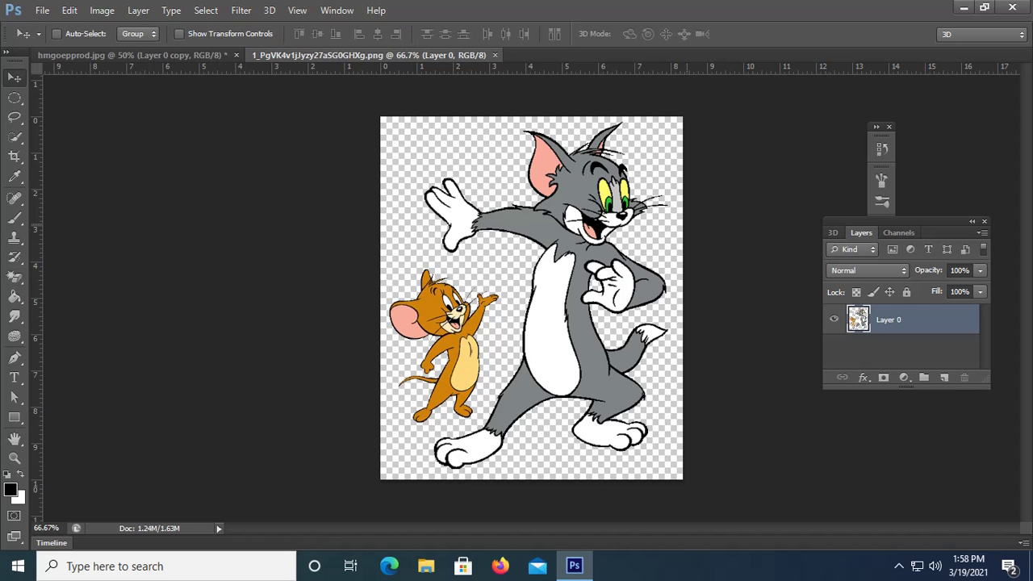
mouse_move(599, 202)
left_mouse_down()
mouse_move(599, 274)
mouse_move(597, 208)
mouse_move(214, 29)
mouse_move(178, 55)
mouse_move(633, 242)
left_mouse_up()
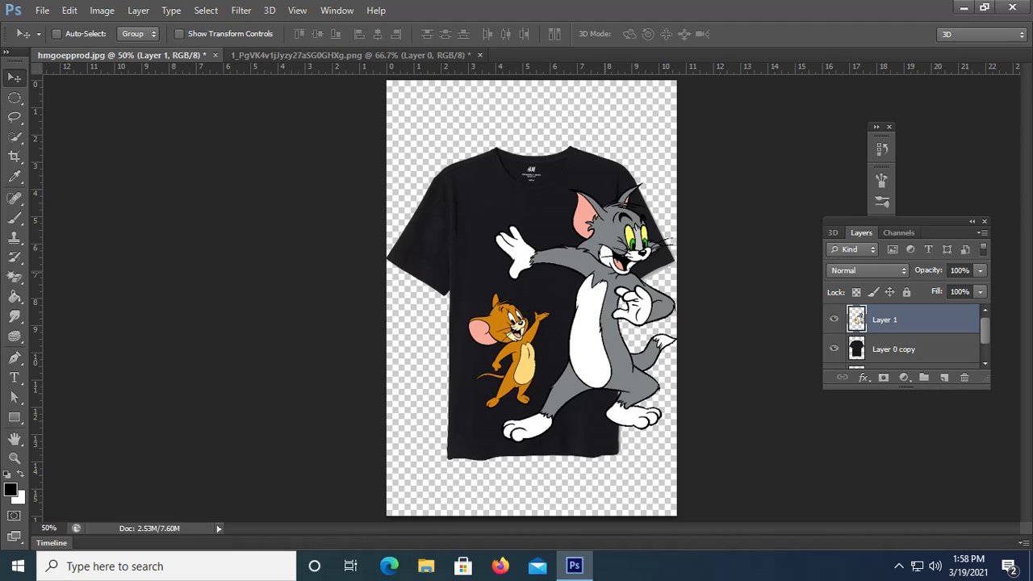
key("ctrl+t")
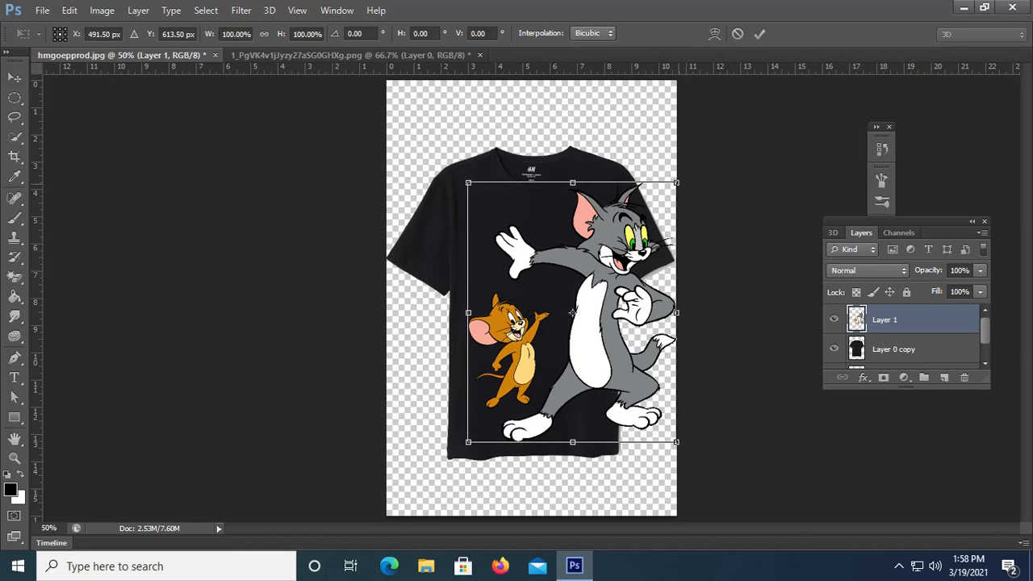
left_click_drag(675, 182, 650, 211)
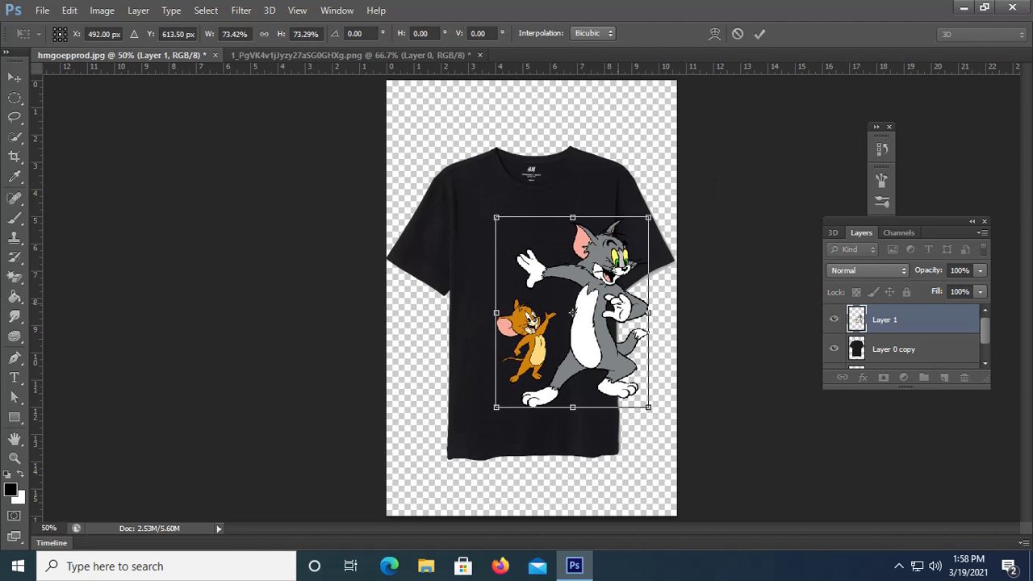
left_click_drag(630, 276, 590, 256)
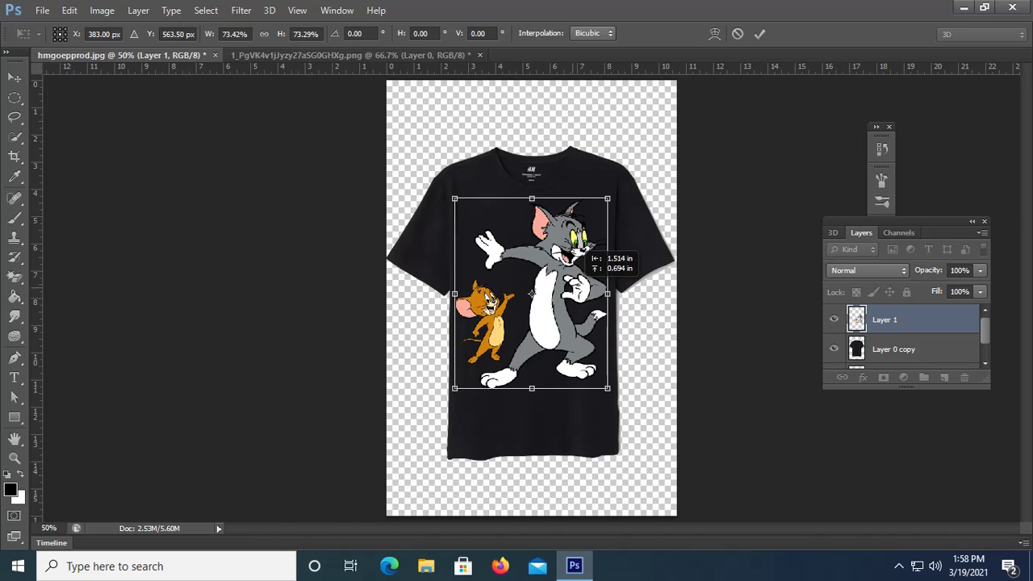
key("Return")
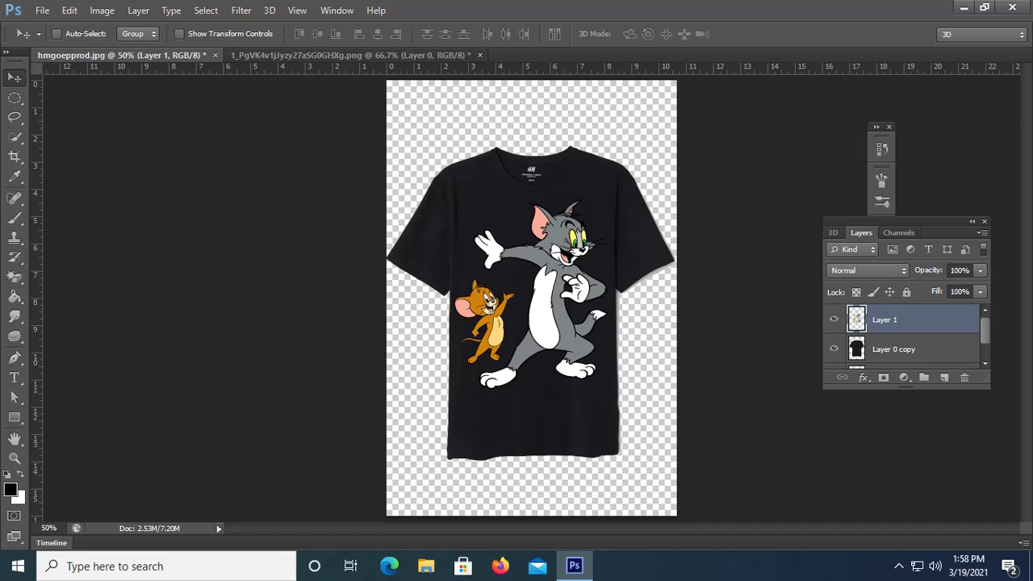
Mask the cartoon layer to the T-shirt outline and erase to reveal Tom and Jerry
key("ctrl+shift+d")
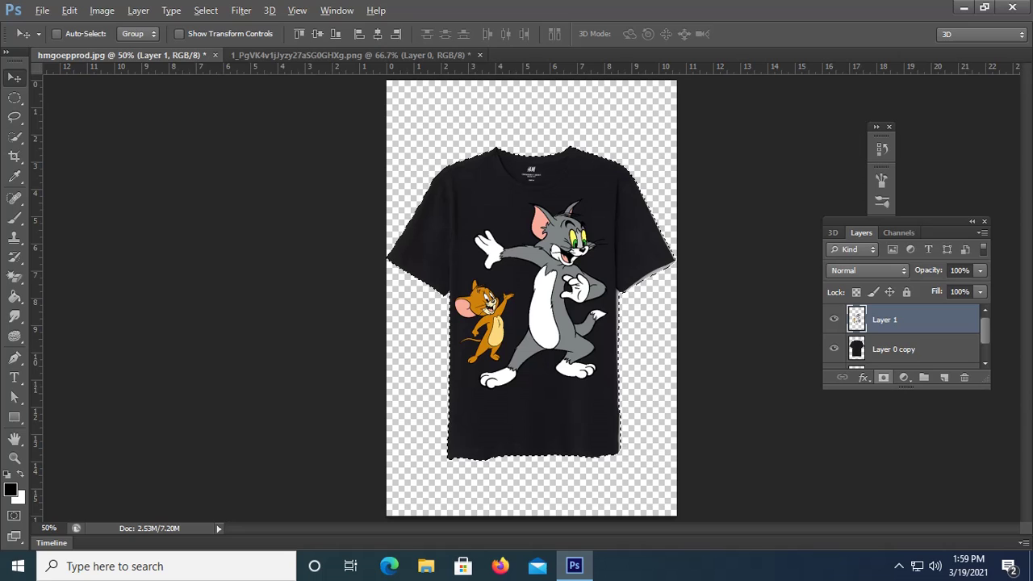
left_click(883, 376)
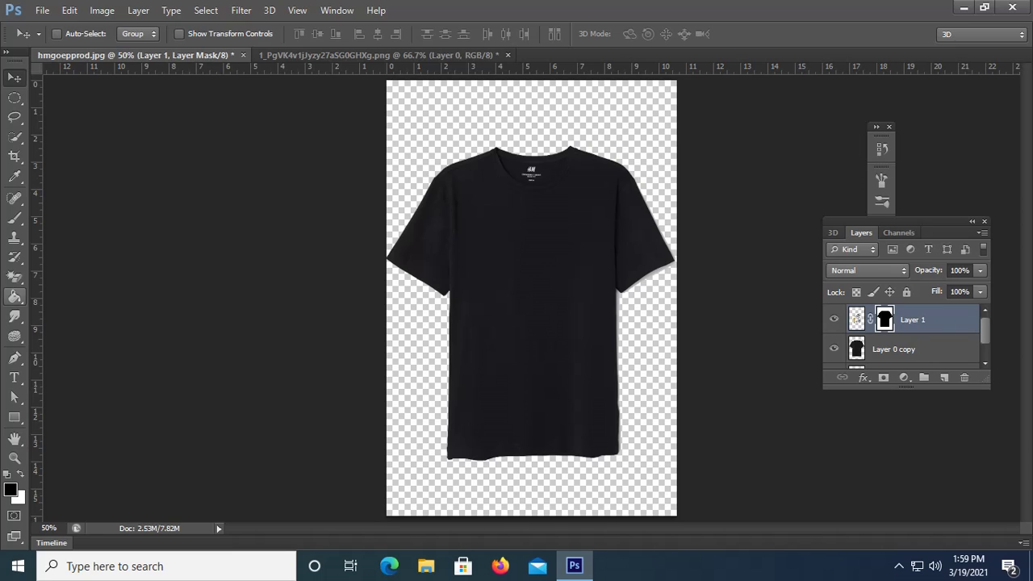
left_click(14, 276)
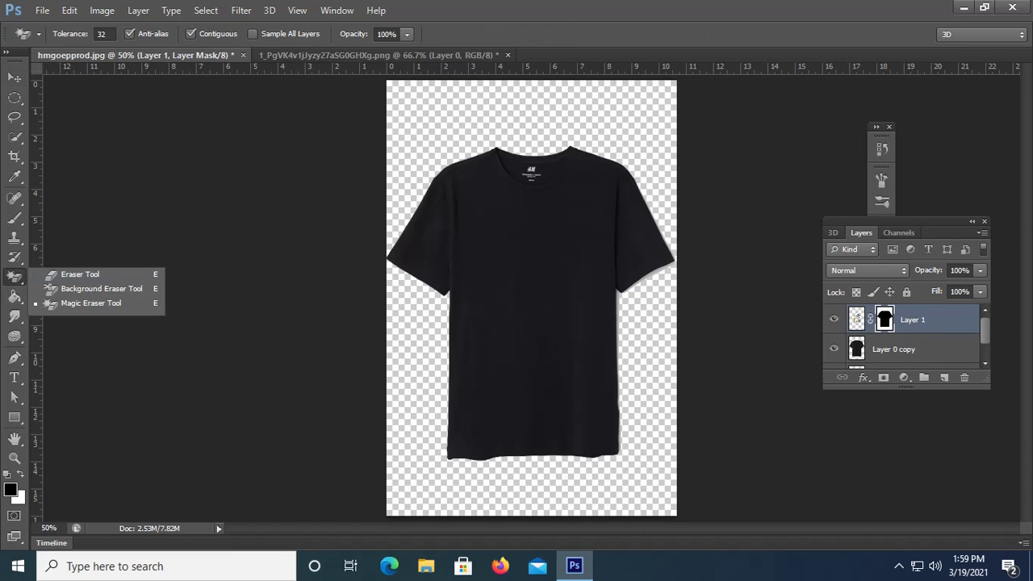
left_click(80, 275)
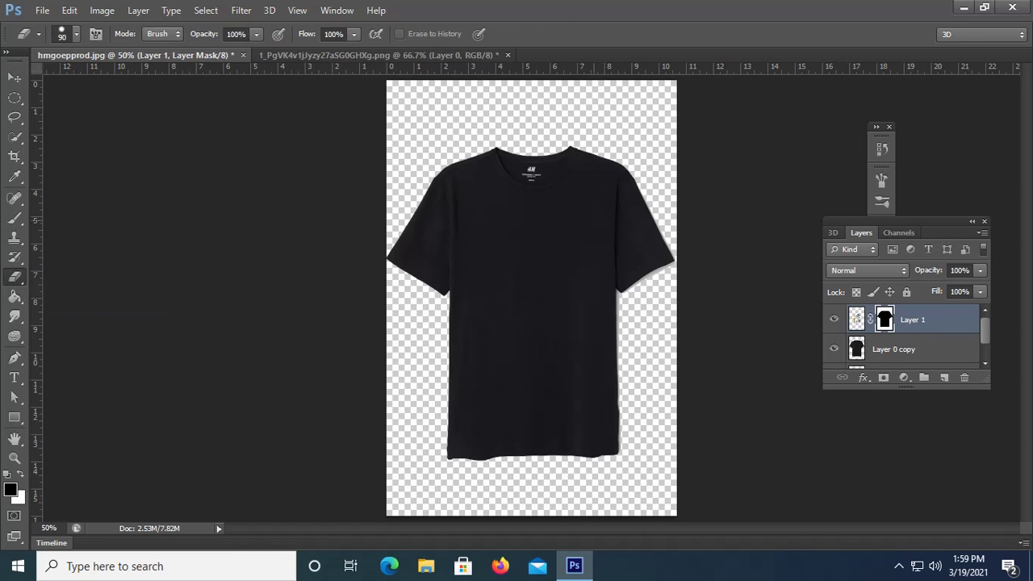
mouse_move(564, 234)
left_mouse_down()
mouse_move(549, 274)
mouse_move(557, 222)
mouse_move(511, 253)
mouse_move(494, 242)
mouse_move(557, 283)
mouse_move(579, 274)
mouse_move(570, 355)
mouse_move(597, 290)
mouse_move(585, 367)
mouse_move(565, 373)
mouse_move(493, 314)
mouse_move(516, 355)
mouse_move(480, 283)
mouse_move(496, 379)
left_mouse_up()
mouse_move(500, 322)
left_mouse_down()
mouse_move(463, 306)
mouse_move(508, 381)
left_mouse_up()
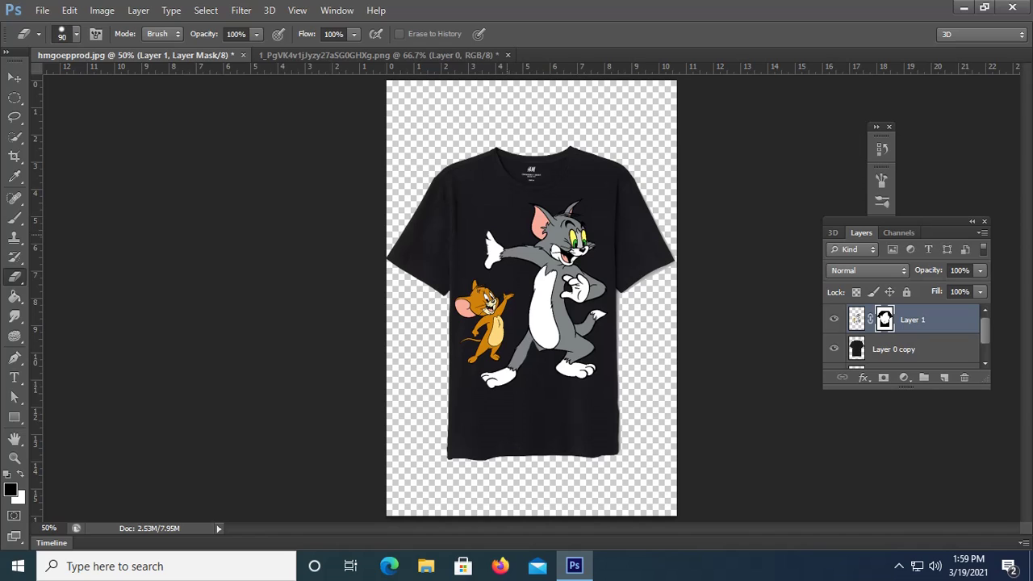
left_click_drag(485, 234, 478, 246)
Undo the masking work back to before the cartoon was placed
key("ctrl+z")
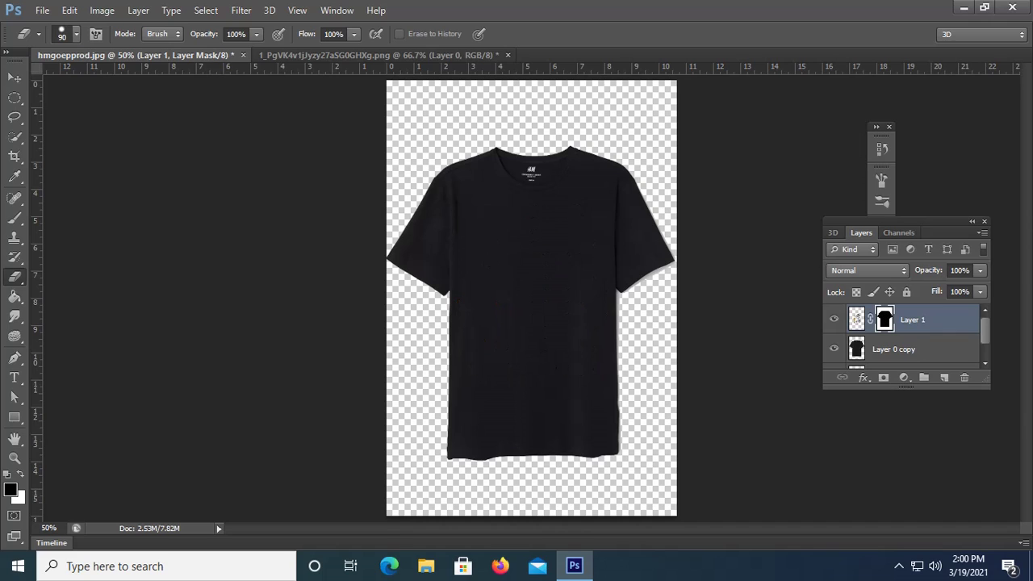
key("ctrl+alt+z")
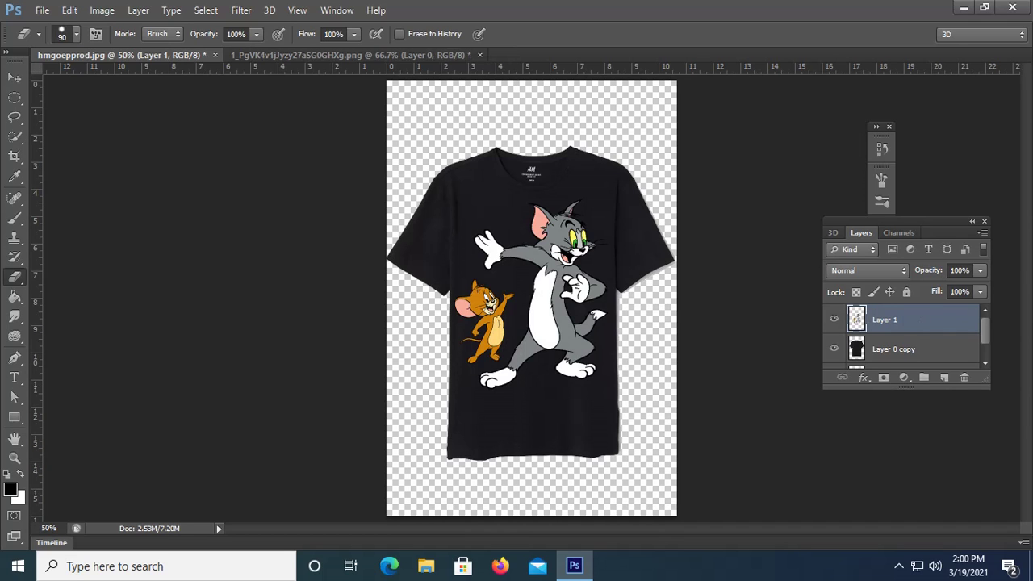
key("ctrl+alt+z")
key("ctrl+alt+z")
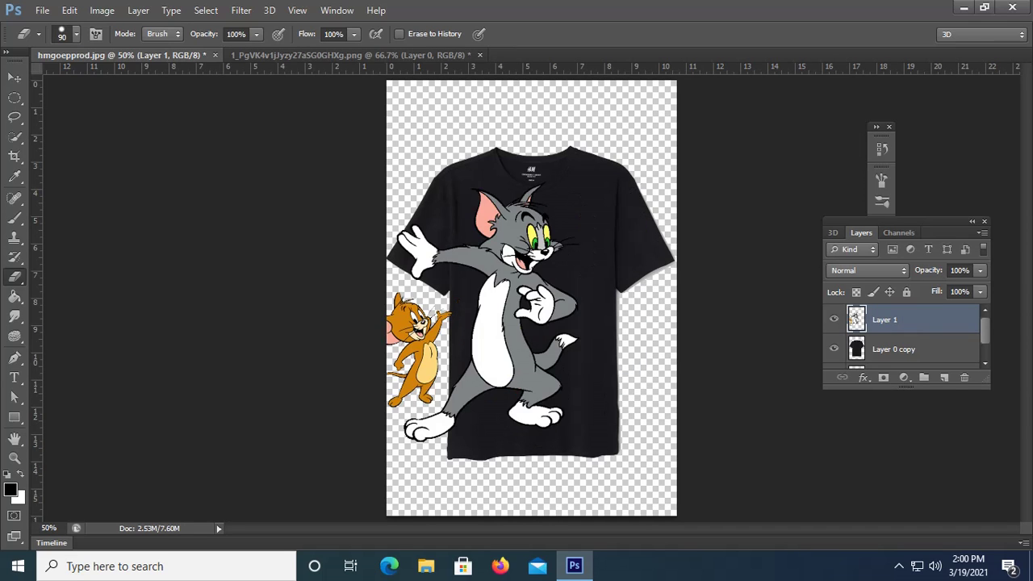
key("ctrl+alt+z")
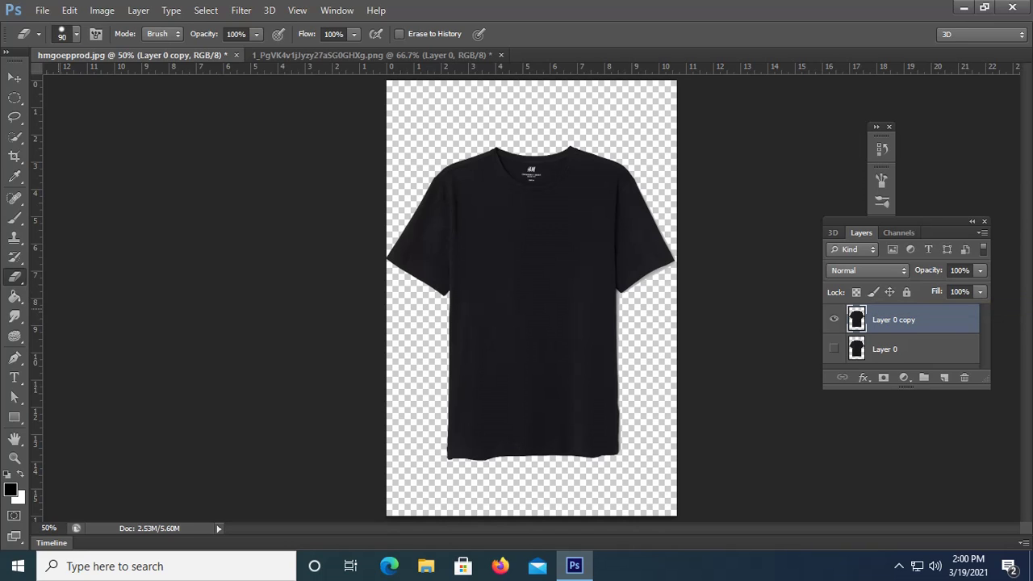
Draw a black rectangle, Rectangle 1, over the shirt's chest
left_click(13, 417)
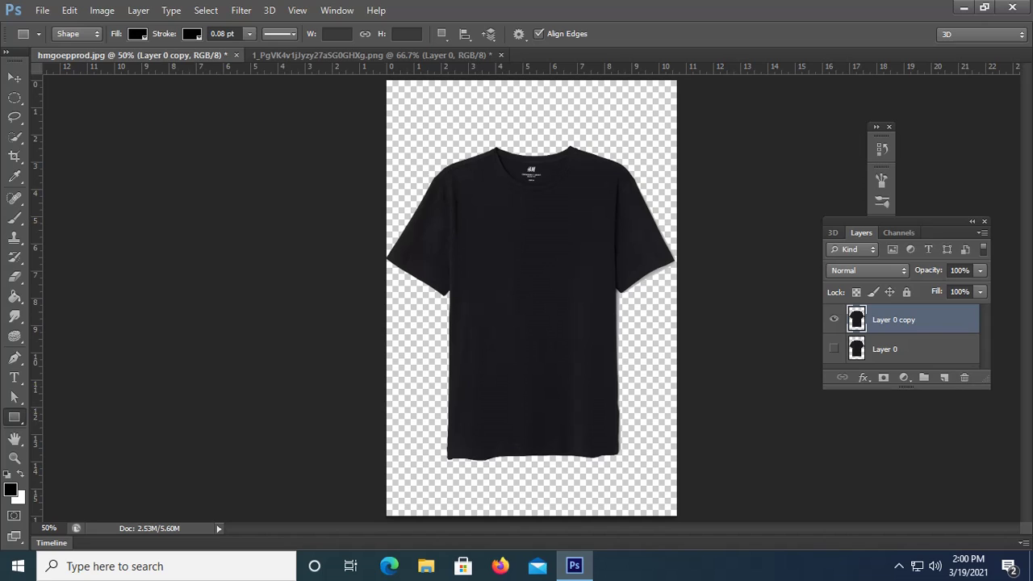
left_click(944, 376)
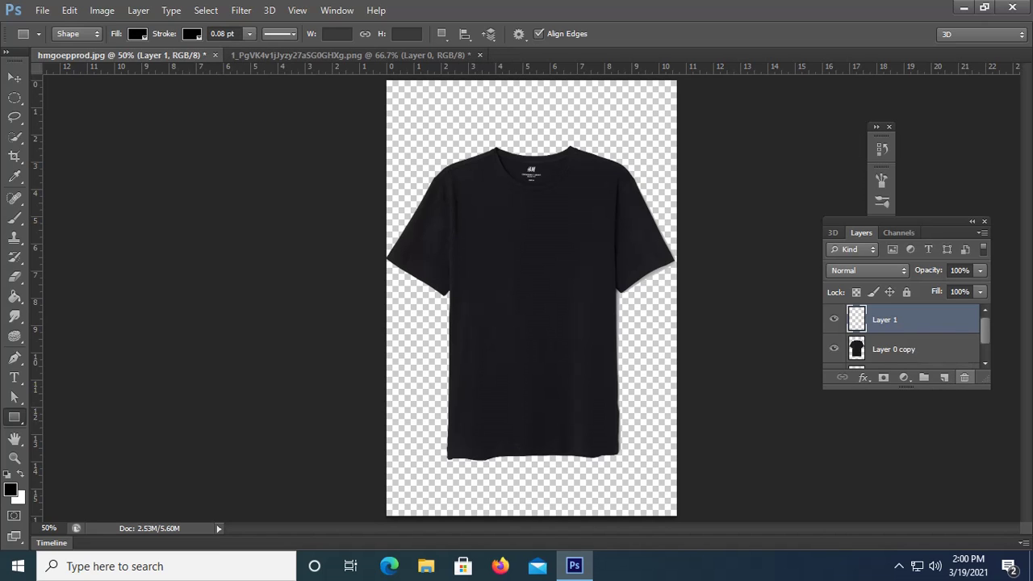
left_click(963, 377)
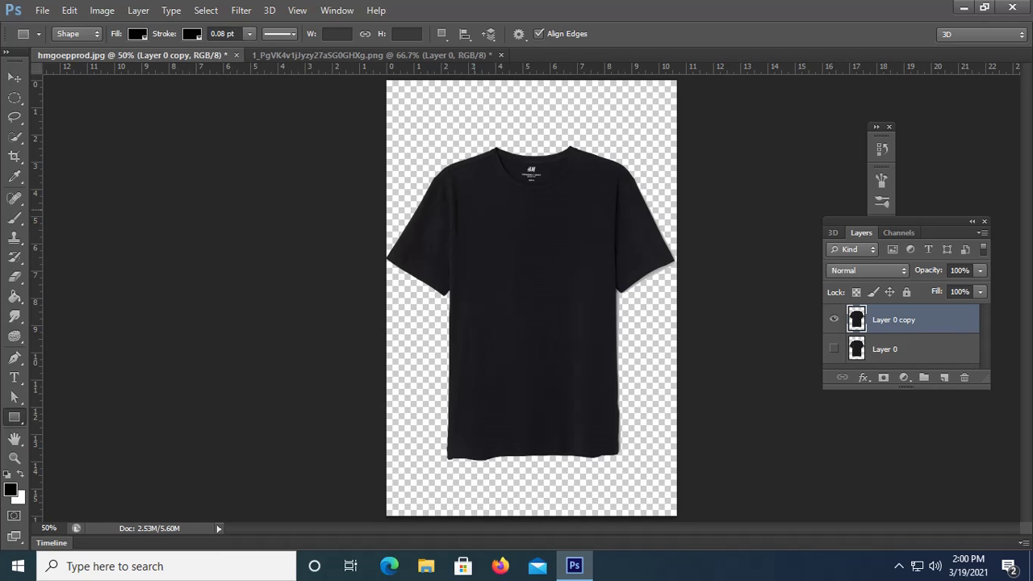
left_click_drag(474, 209, 598, 402)
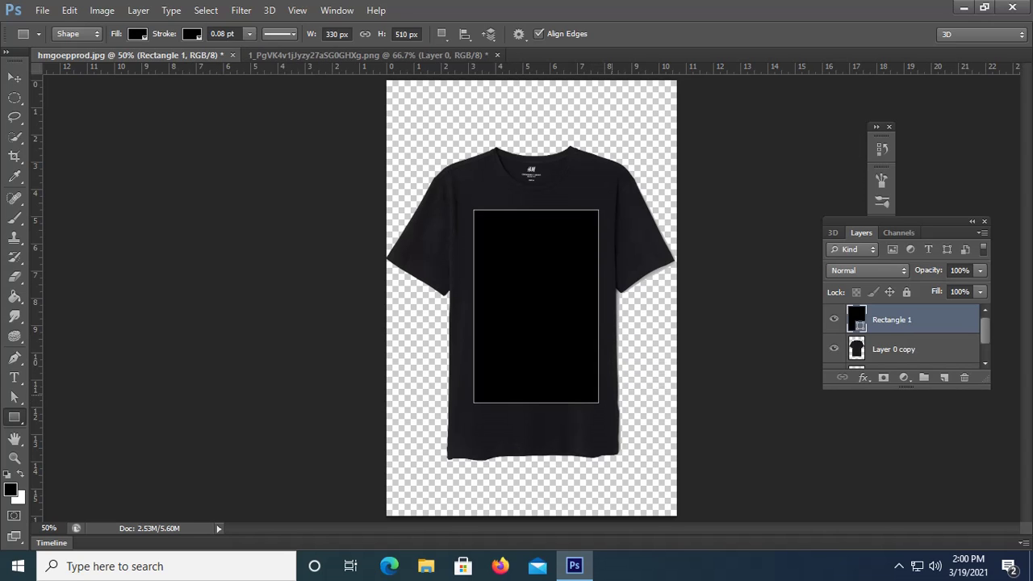
key("Return")
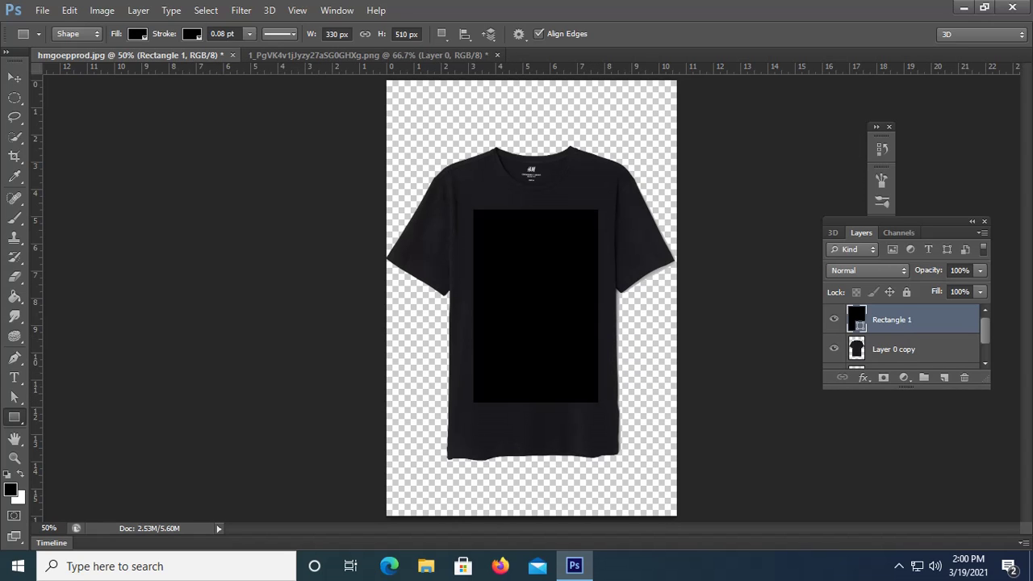
Rasterize Rectangle 1 and convert it into a Smart Object
right_click(901, 320)
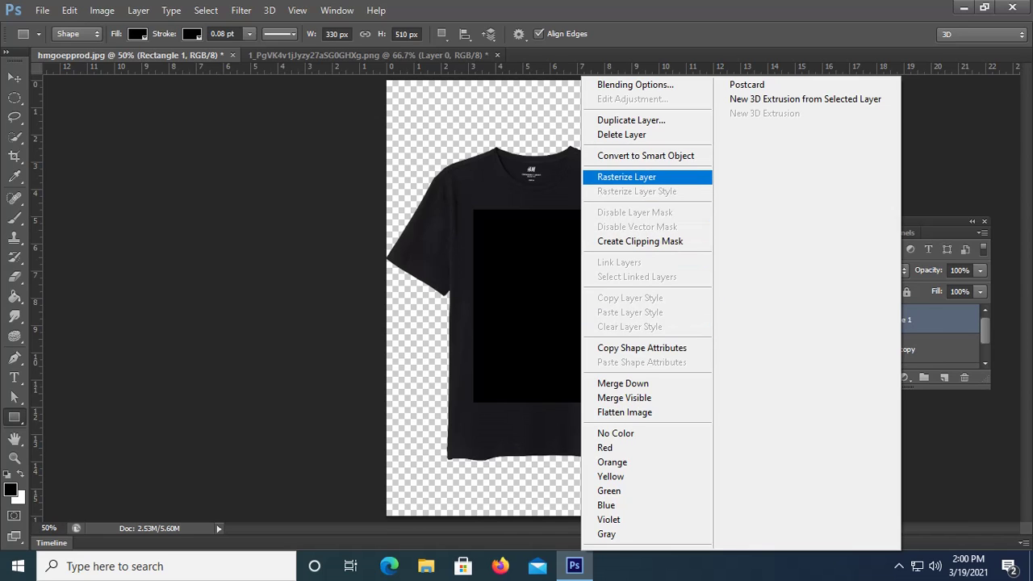
left_click(626, 177)
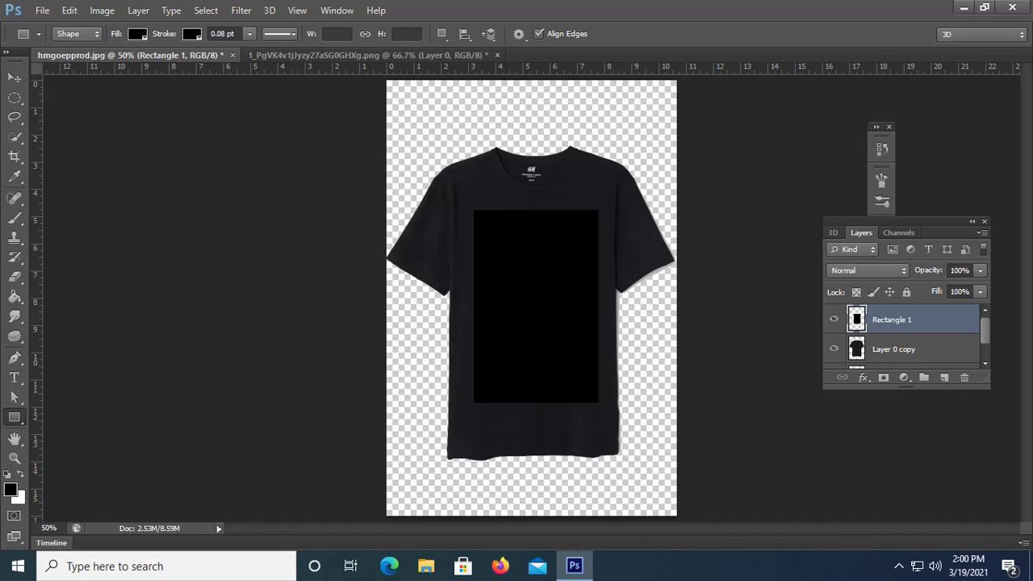
right_click(895, 320)
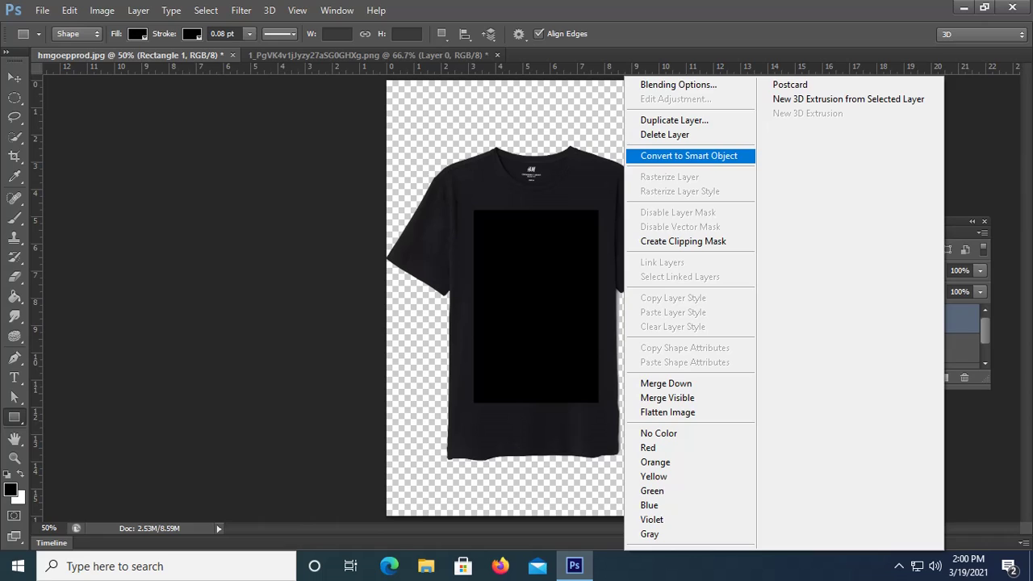
left_click(688, 155)
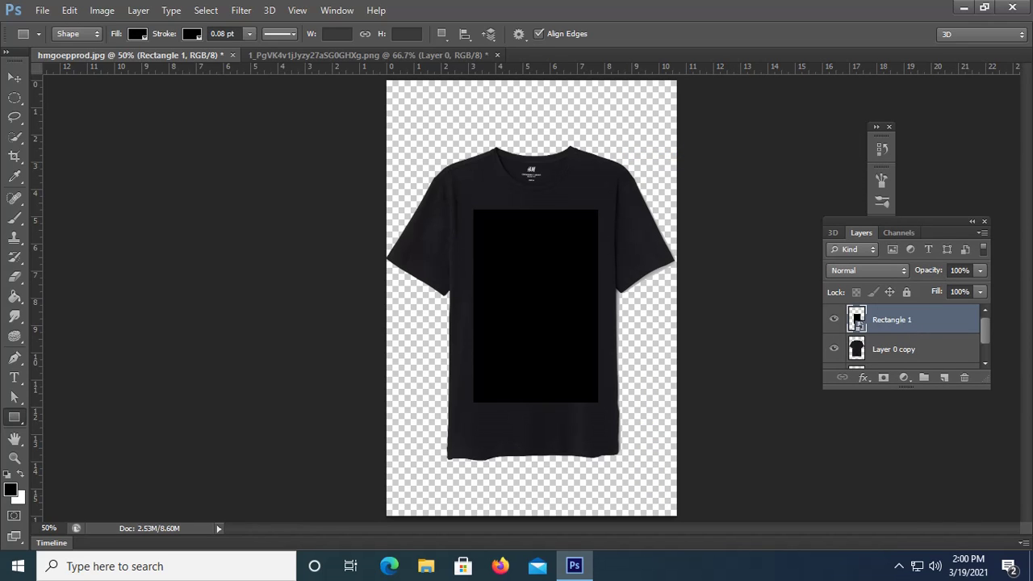
Open the Rectangle 1 smart object contents and drag the Tom and Jerry cartoon into it
double_click(857, 320)
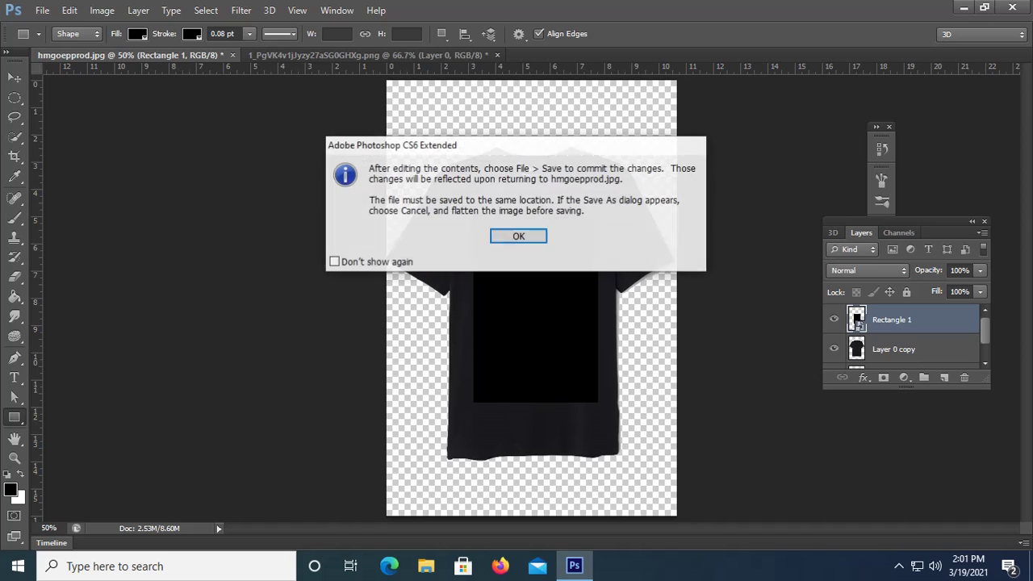
key("Return")
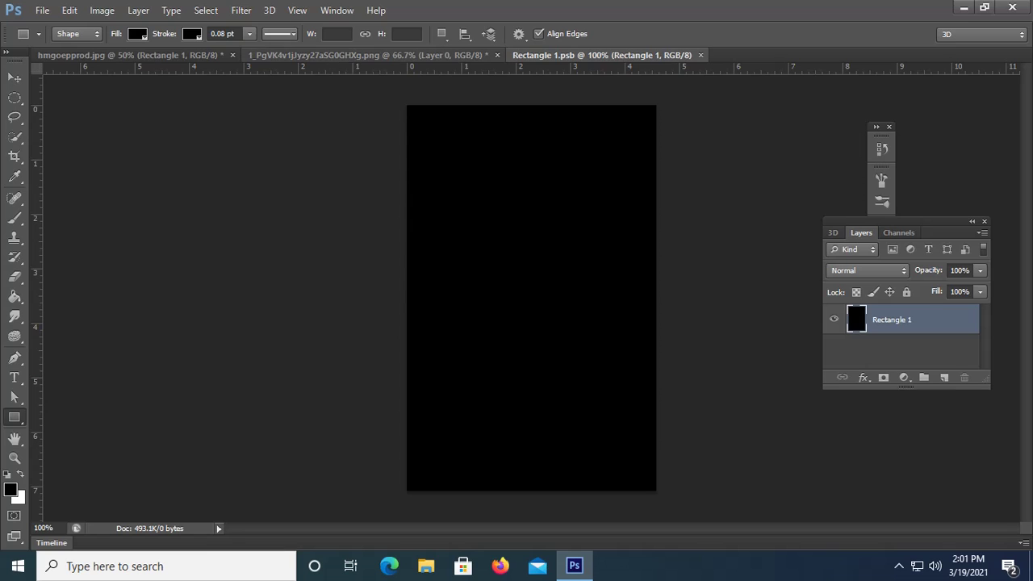
left_click(379, 55)
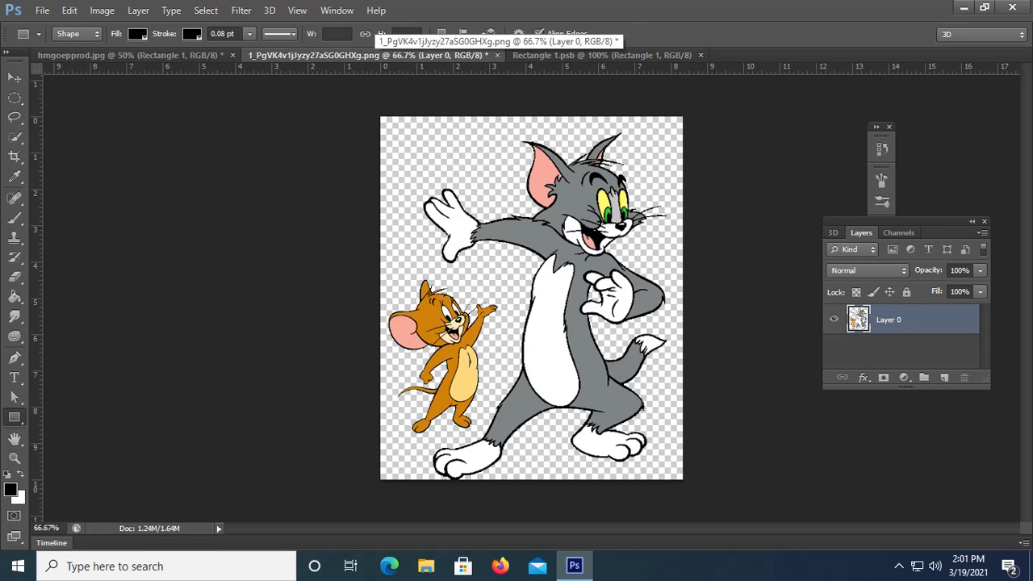
left_click(13, 76)
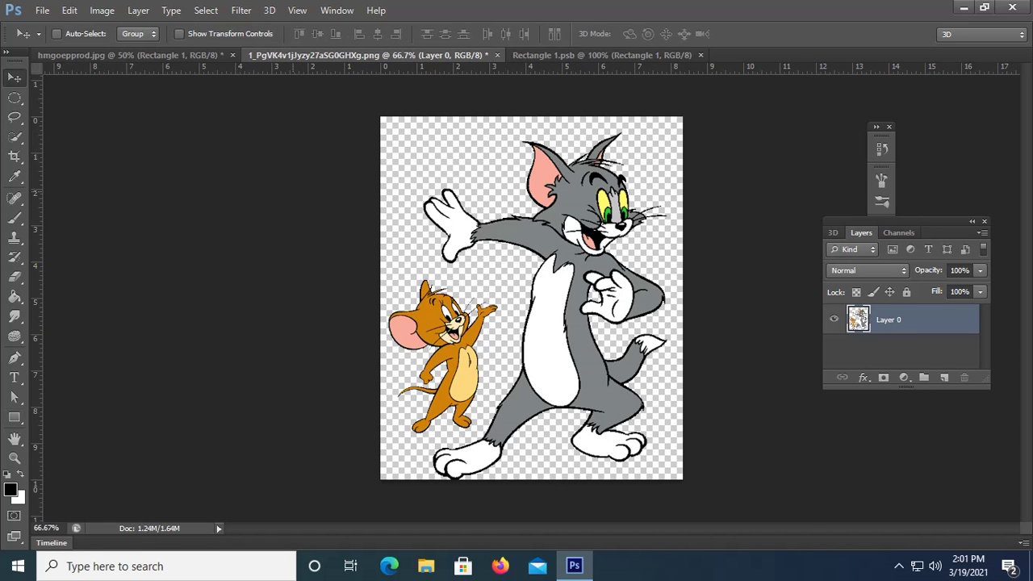
left_click_drag(576, 287, 601, 55)
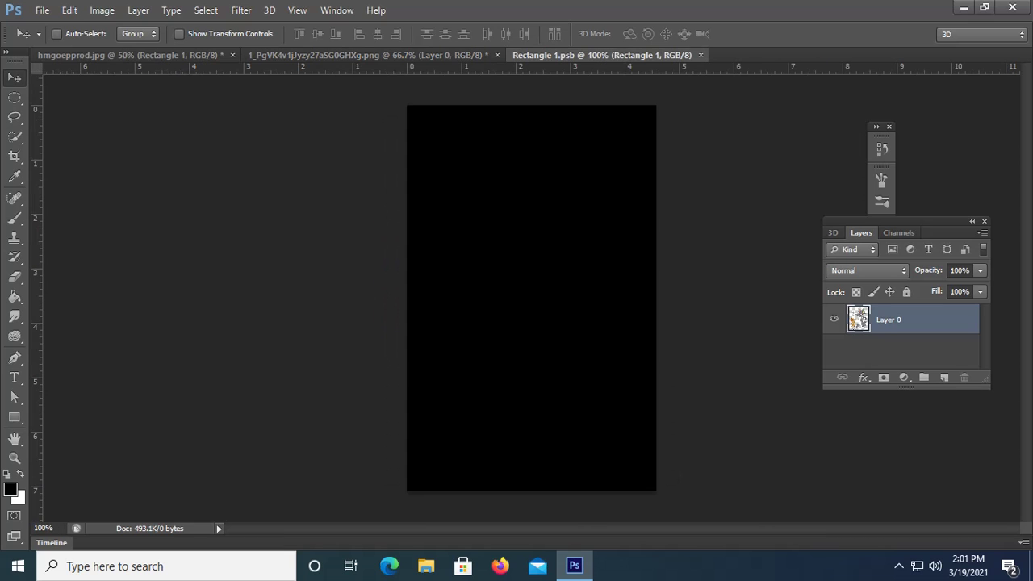
mouse_move(601, 55)
left_mouse_down()
mouse_move(531, 291)
mouse_move(587, 367)
left_mouse_up()
Scale the cartoon to about 55%, centre it on the black area, and save Rectangle 1.psb
key("ctrl+t")
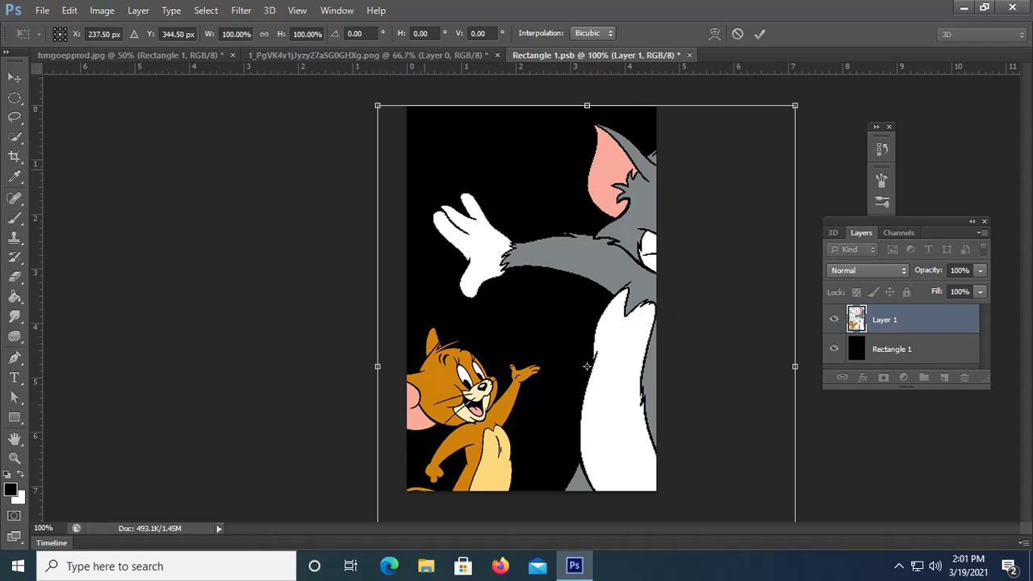
left_click_drag(377, 106, 491, 244)
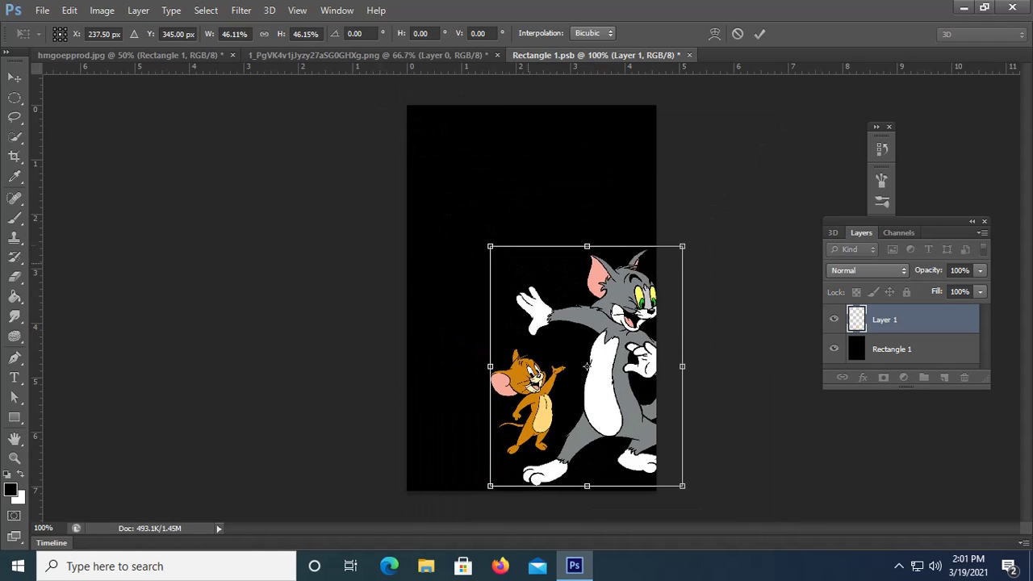
left_click_drag(627, 349, 569, 234)
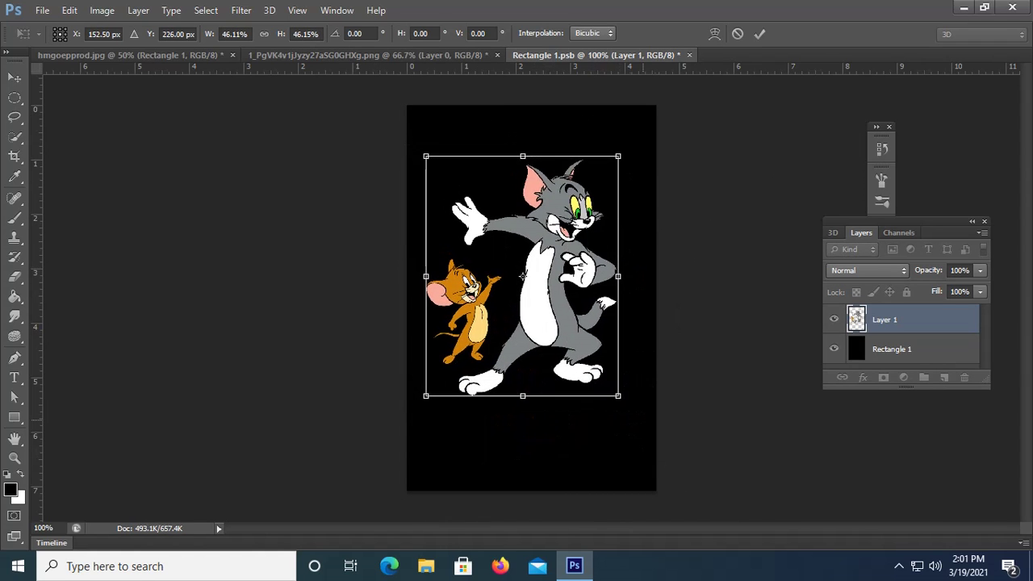
left_click_drag(618, 395, 633, 416)
left_click_drag(593, 325, 598, 345)
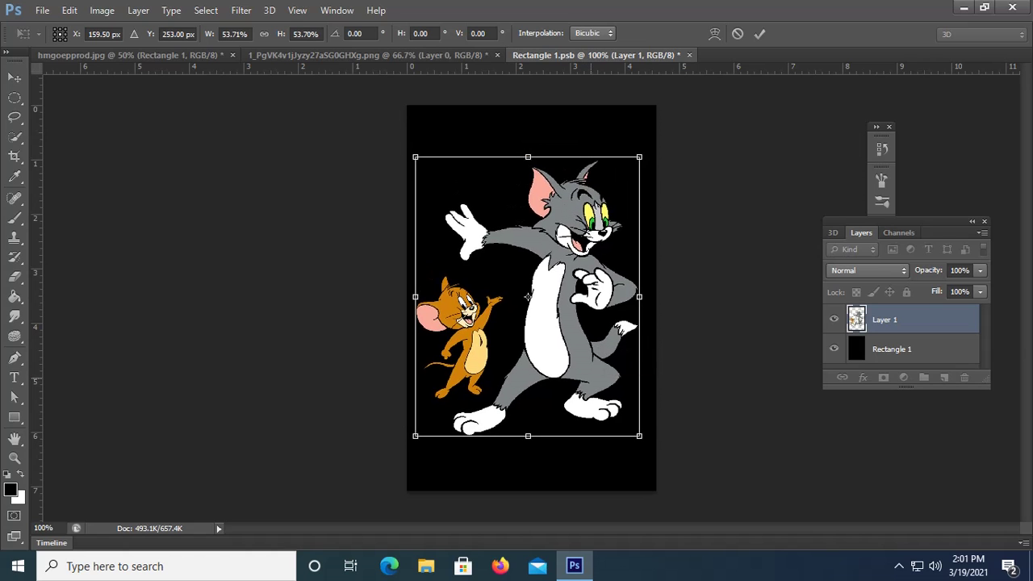
left_click_drag(638, 156, 645, 149)
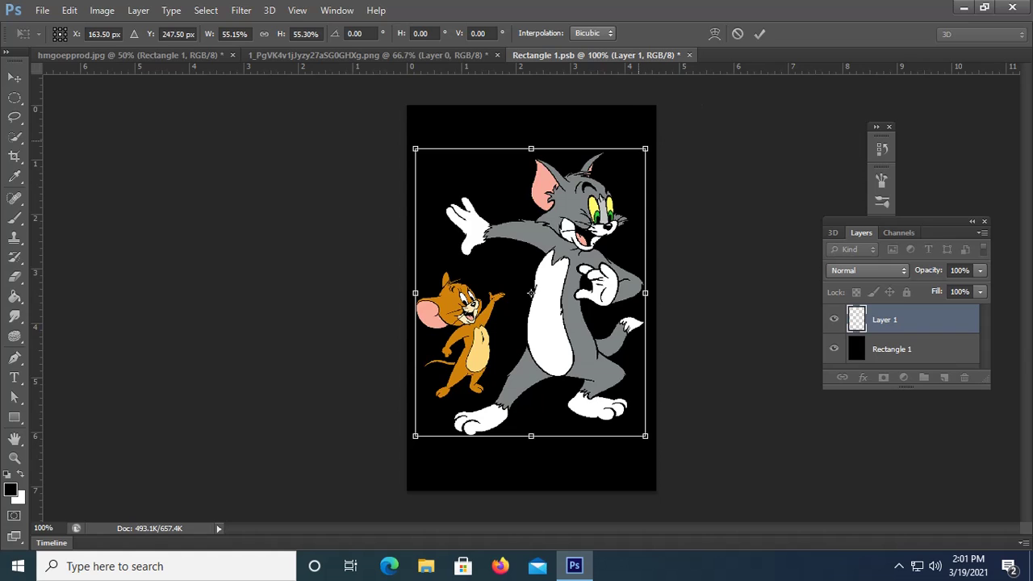
key("Return")
key("ctrl+s")
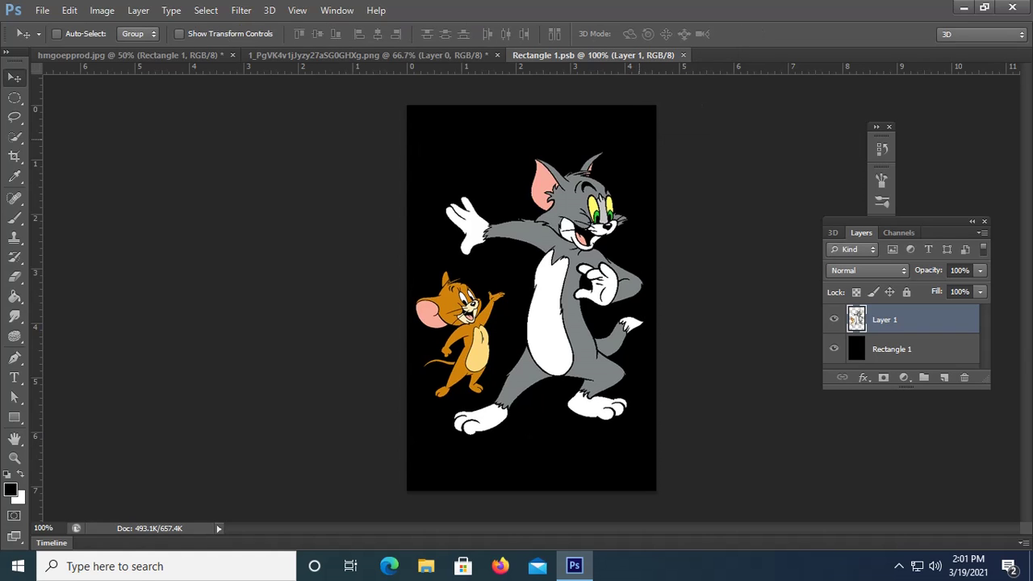
left_click(129, 55)
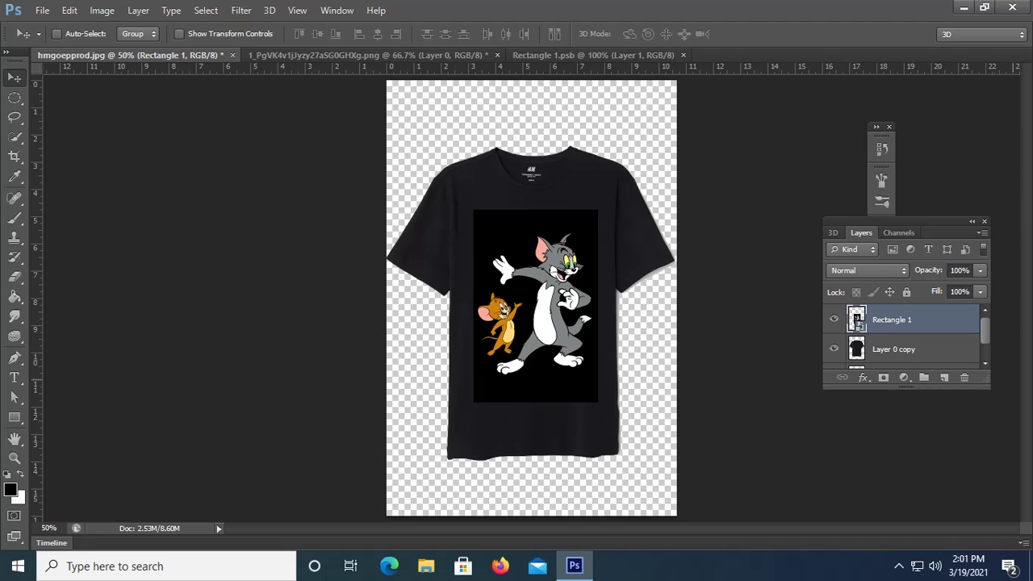
double_click(891, 320)
key("Return")
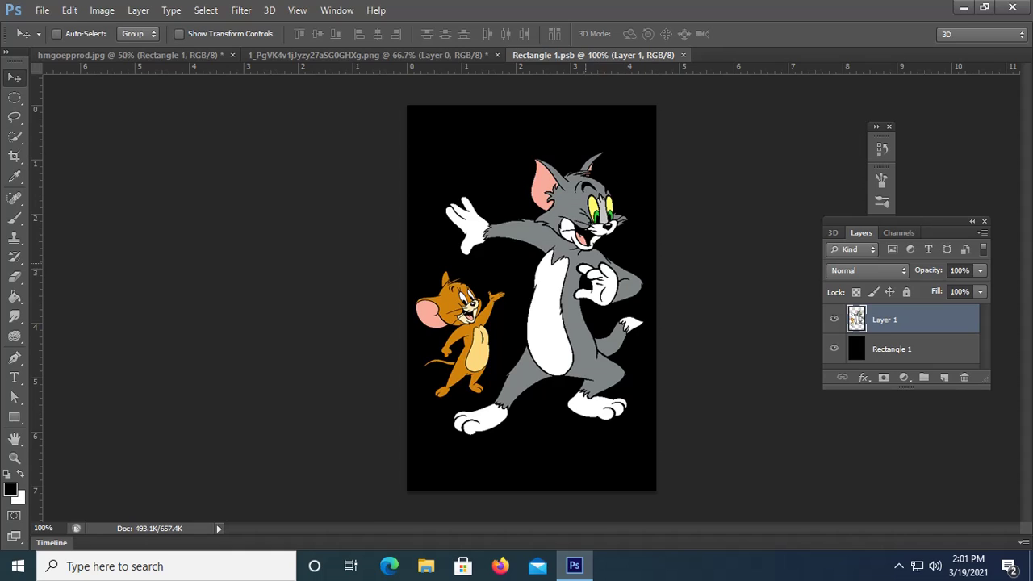
Hide the Tom and Jerry artwork and add an empty Layer 2 for the new photo
left_click(834, 319)
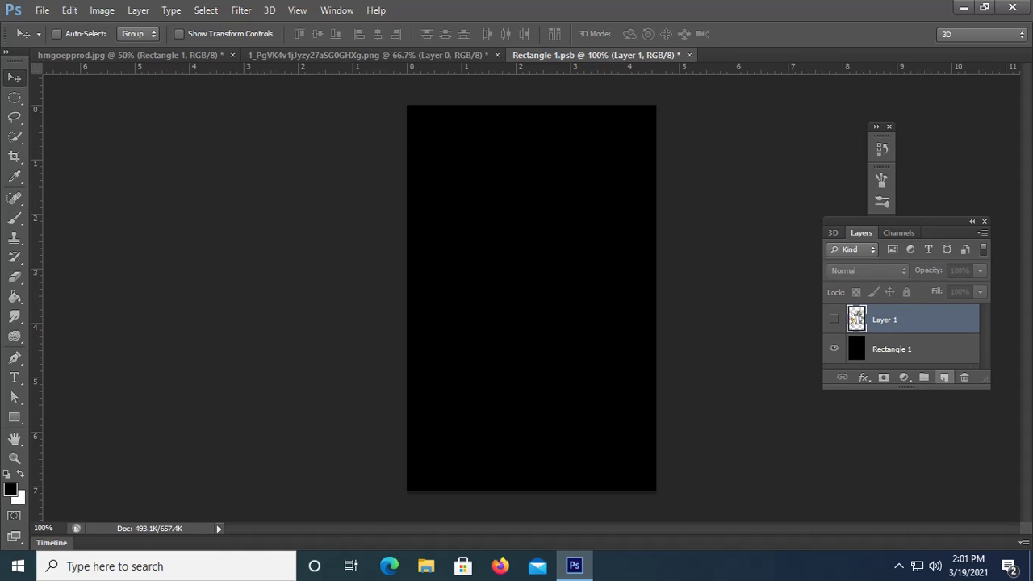
left_click(943, 376)
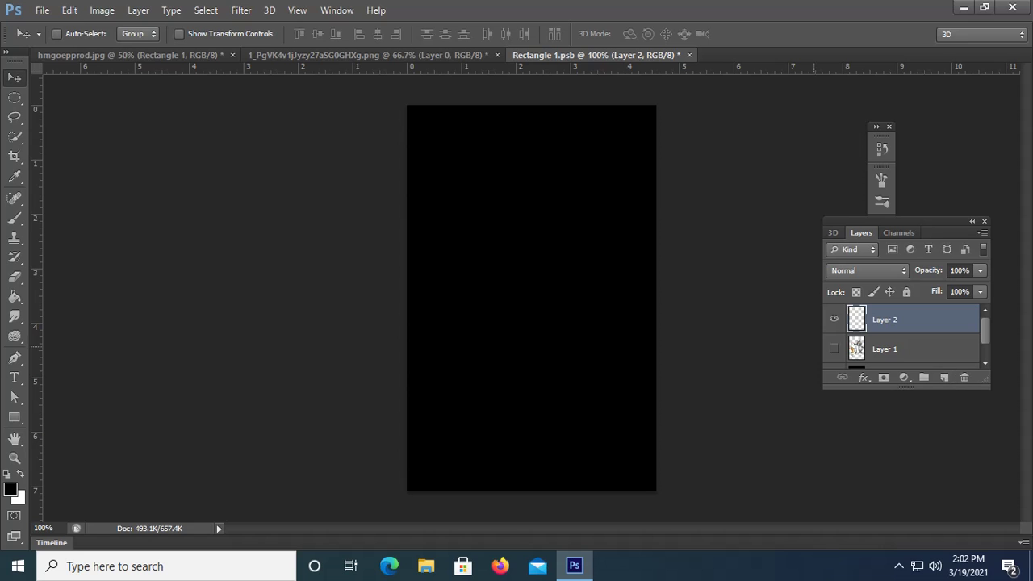
left_click(42, 10)
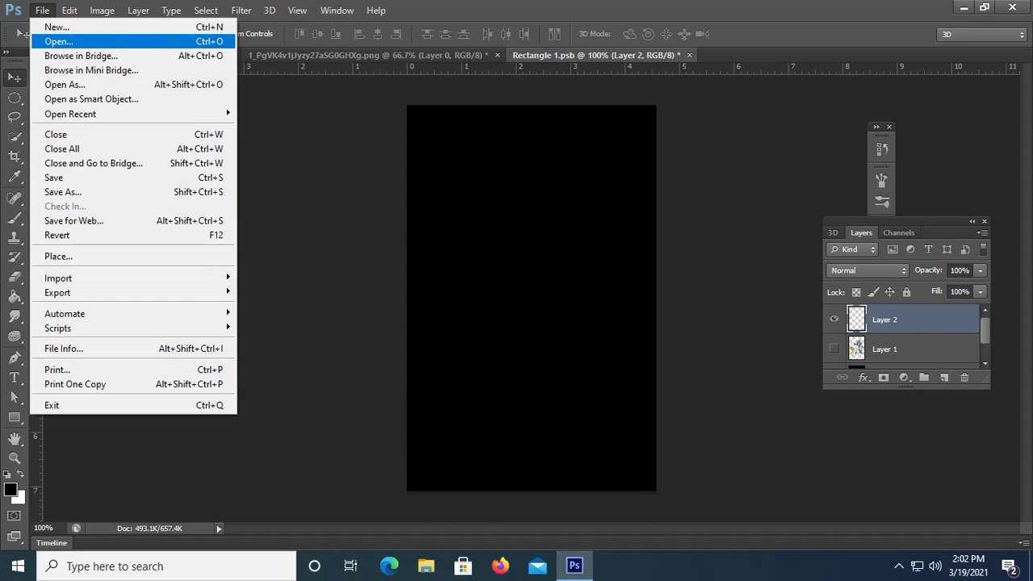
left_click(36, 37)
Search the Desktop and the jj folder for the dancer photo
scroll(542, 286, "down", 3)
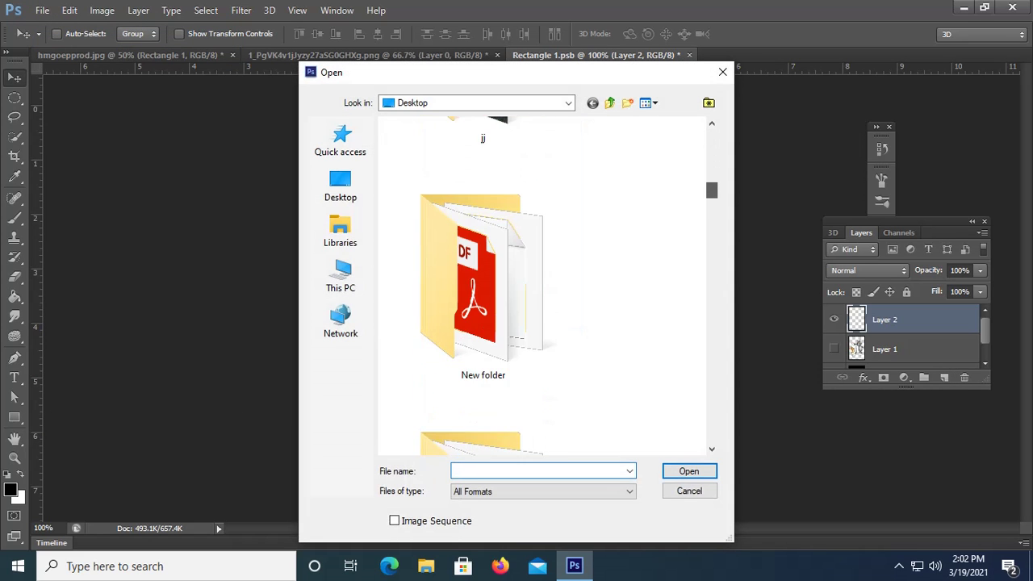
scroll(542, 287, "down", 1)
scroll(542, 286, "down", 2)
scroll(542, 286, "down", 2)
scroll(542, 286, "down", 2)
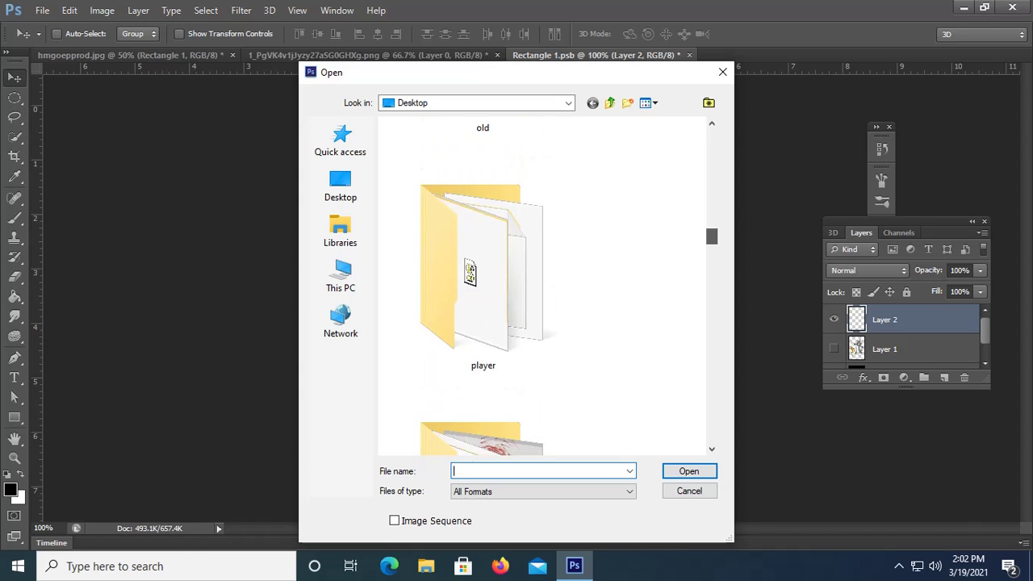
scroll(542, 287, "down", 2)
scroll(542, 287, "down", 2)
scroll(542, 286, "down", 2)
scroll(542, 286, "down", 2)
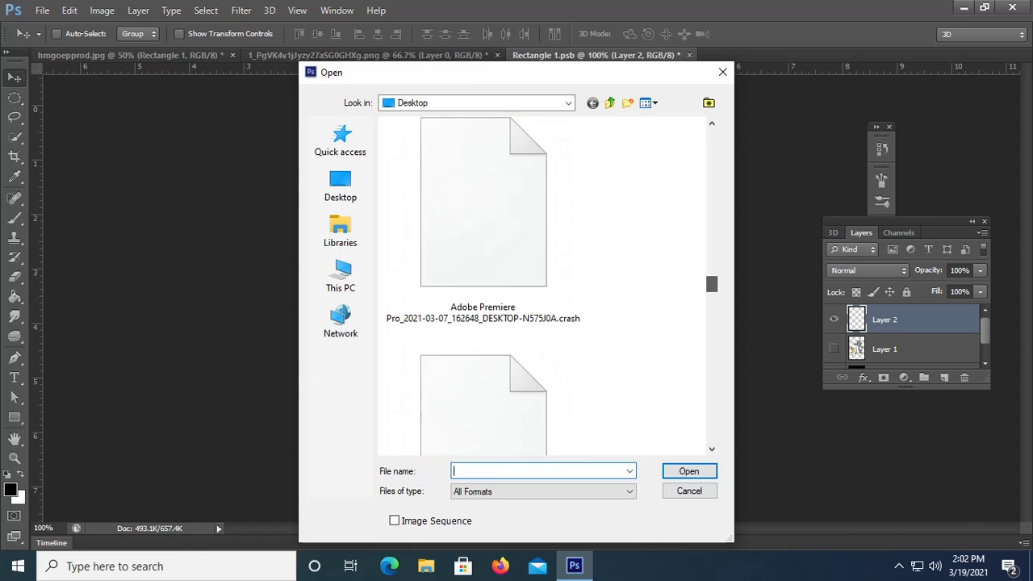
scroll(542, 287, "down", 2)
scroll(542, 287, "down", 2)
scroll(542, 286, "down", 1)
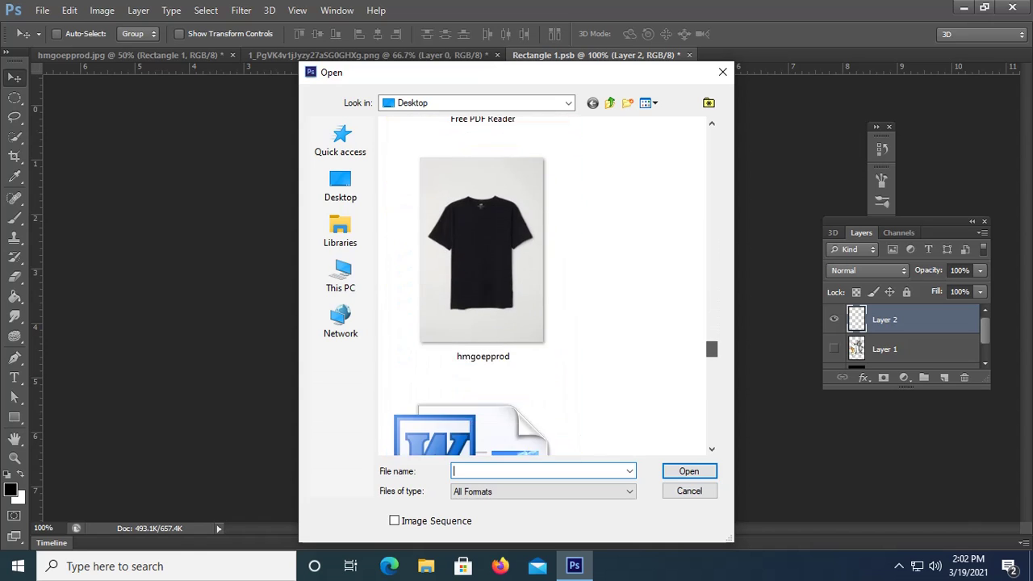
scroll(542, 287, "down", 2)
scroll(542, 287, "down", 2)
scroll(542, 287, "down", 2)
scroll(542, 286, "down", 2)
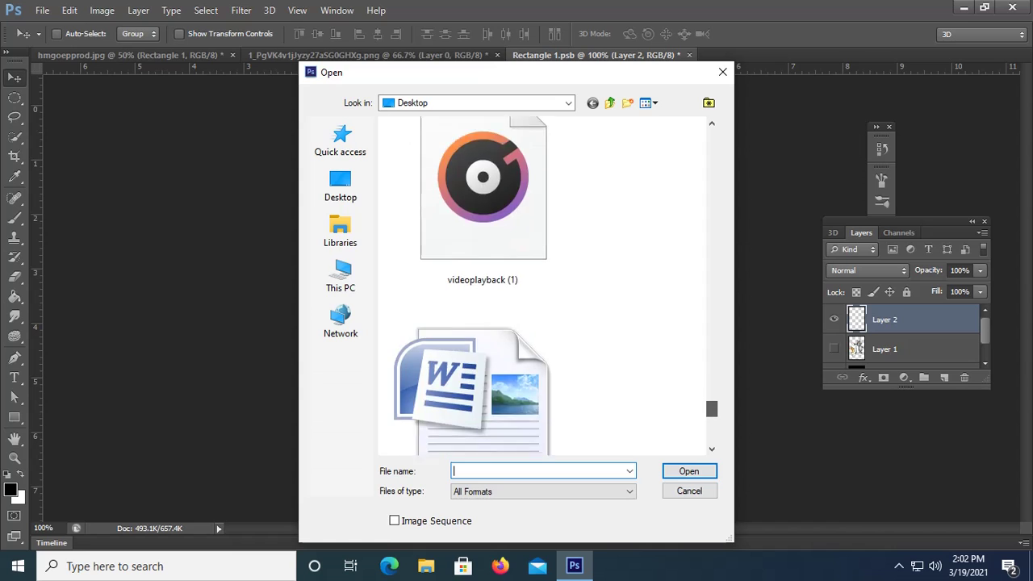
scroll(543, 287, "down", 2)
scroll(542, 286, "up", 2)
left_click(341, 185)
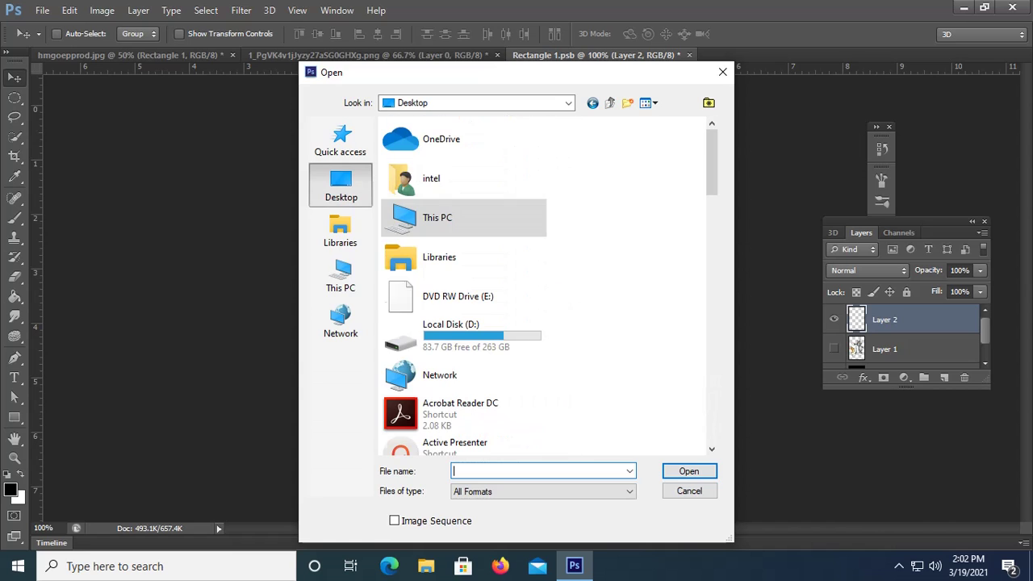
scroll(542, 286, "down", 1)
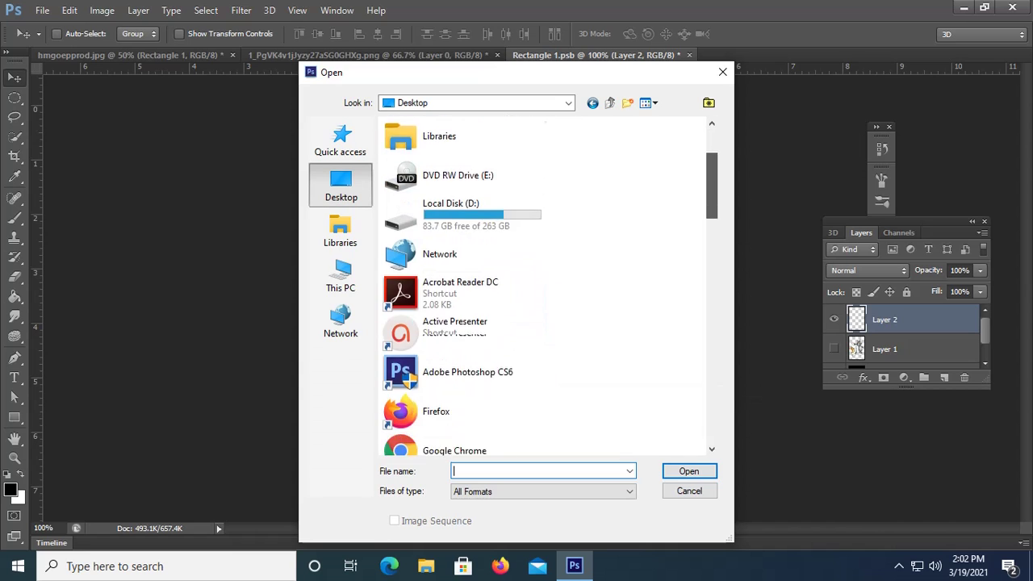
scroll(542, 286, "down", 2)
scroll(468, 351, "down", 2)
scroll(468, 351, "down", 1)
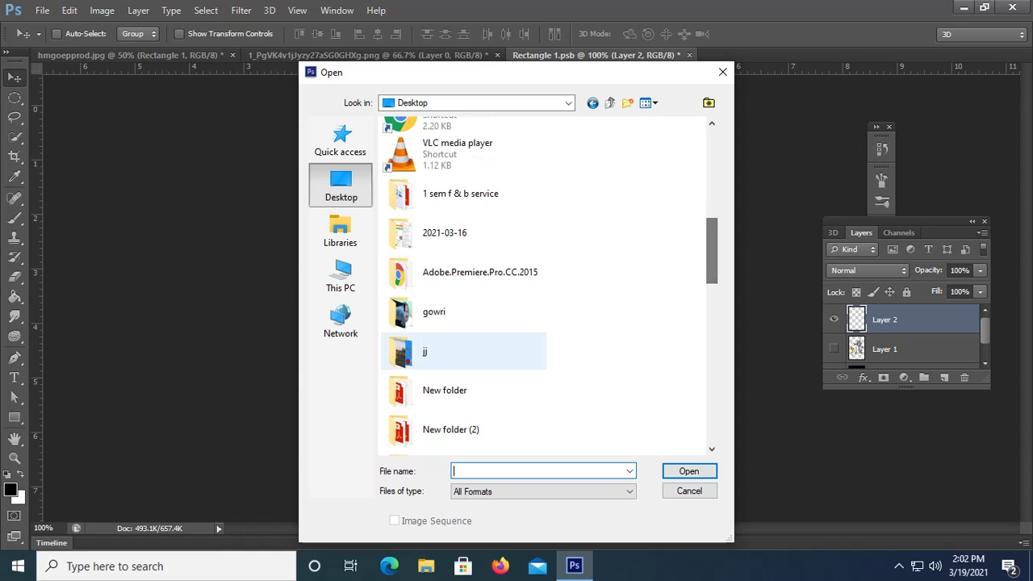
double_click(452, 351)
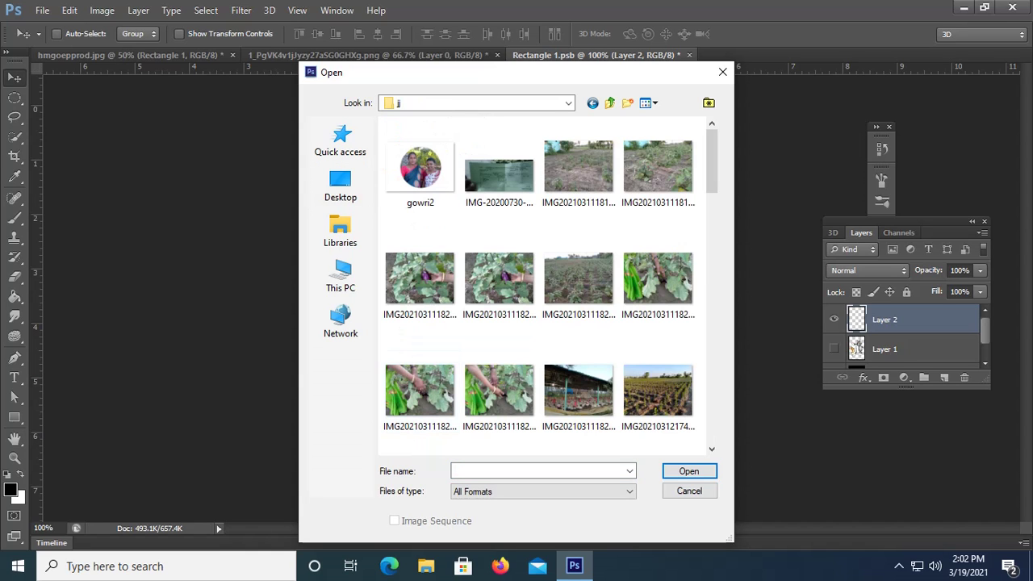
scroll(658, 169, "down", 2)
scroll(658, 170, "down", 1)
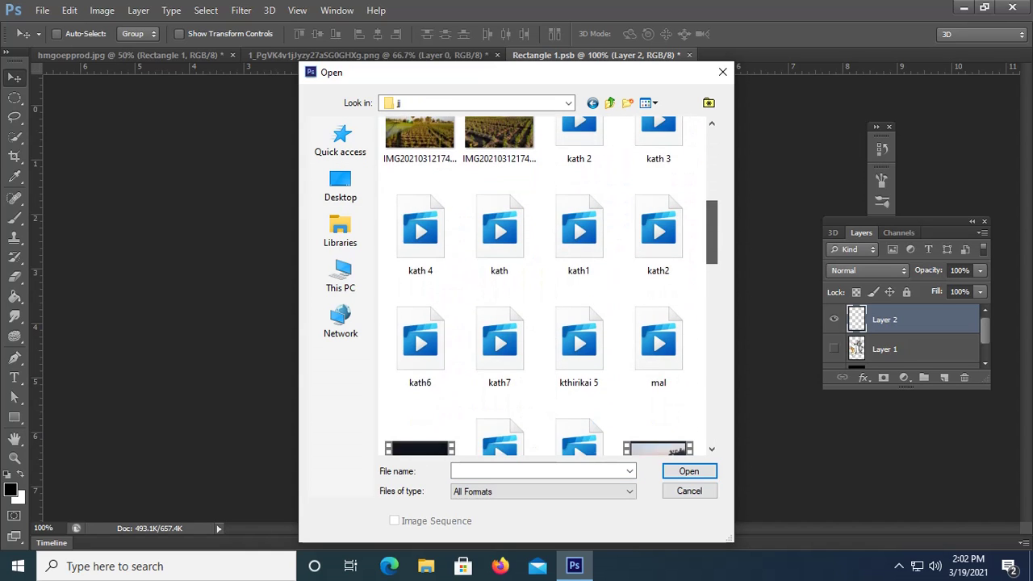
scroll(658, 169, "down", 2)
scroll(658, 169, "up", 6)
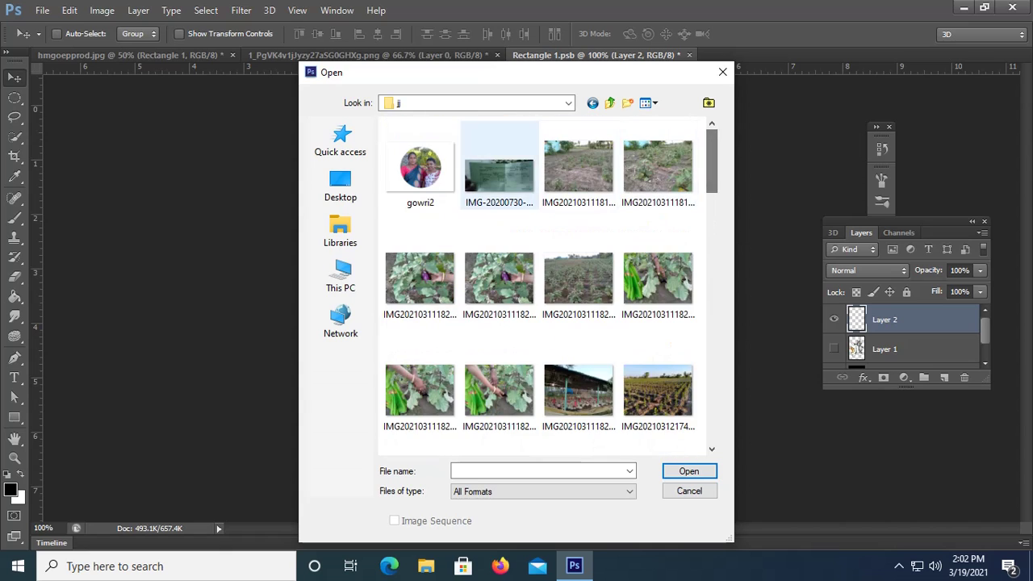
key("BackSpace")
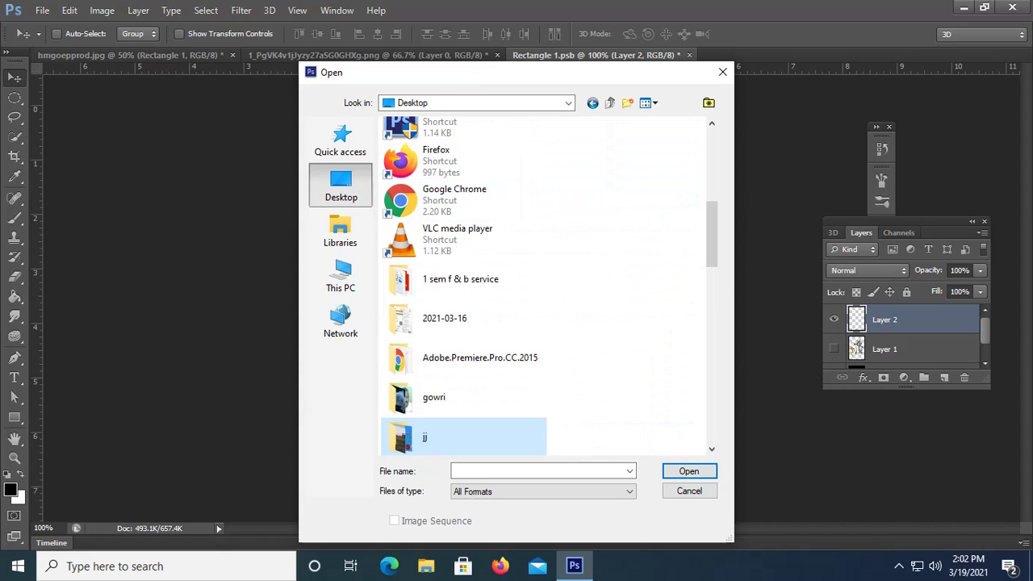
scroll(464, 238, "up", 3)
scroll(463, 238, "up", 1)
scroll(464, 238, "up", 1)
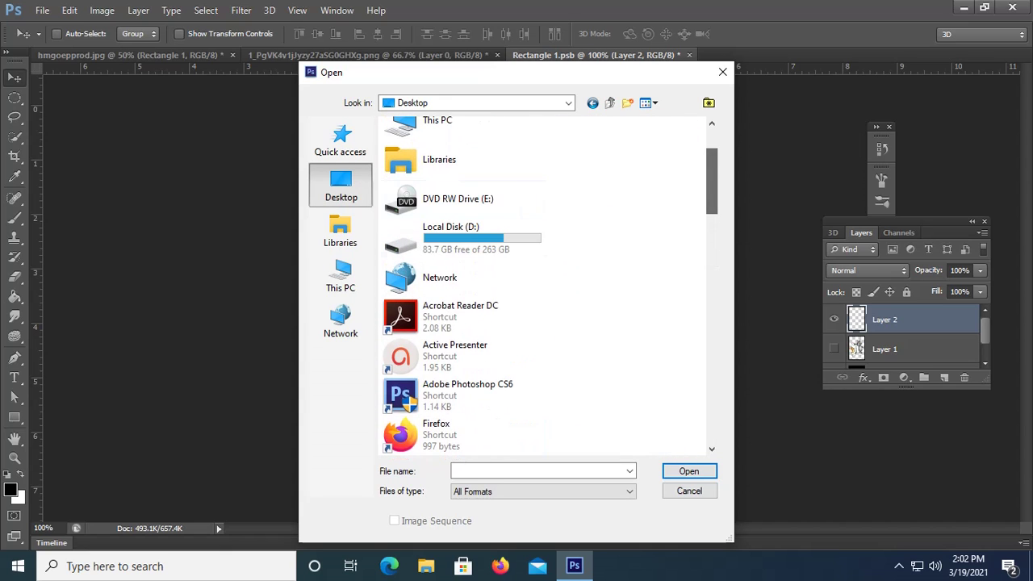
Browse Local Disk (D:) > sai resume &porotofolio > office files > New folder with extra large icons
double_click(464, 238)
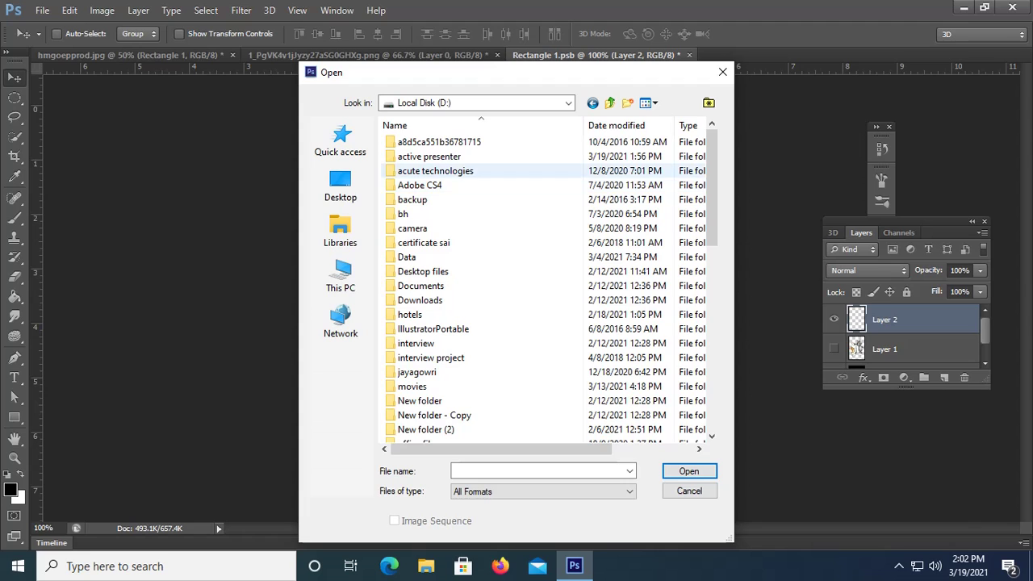
left_click(435, 170)
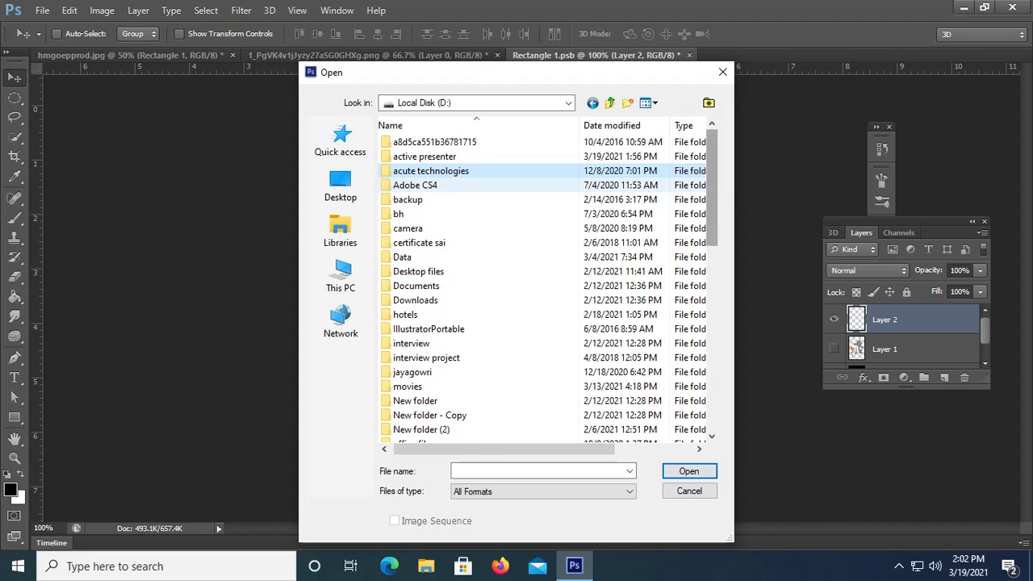
scroll(464, 242, "down", 1)
scroll(464, 242, "down", 2)
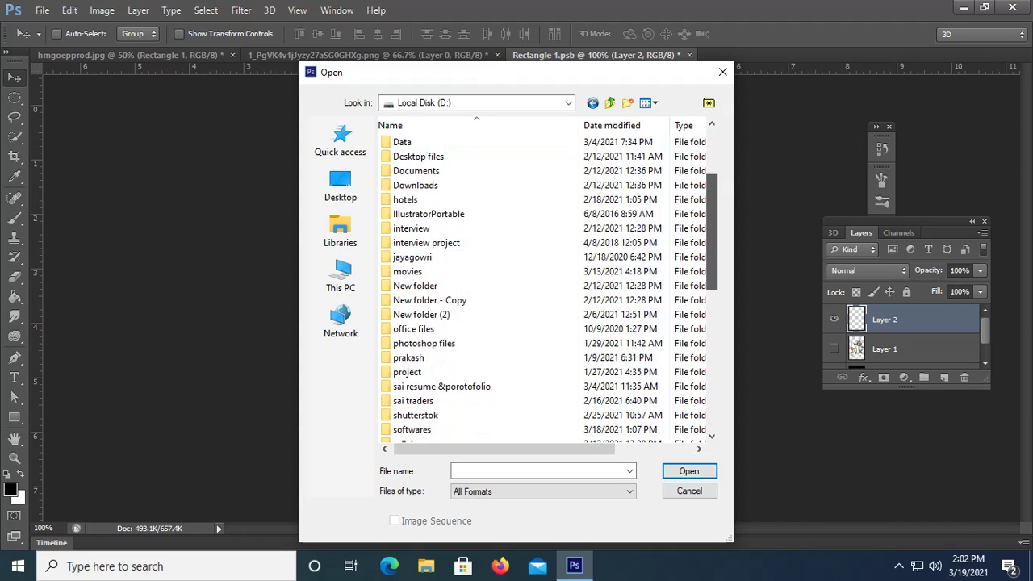
double_click(441, 372)
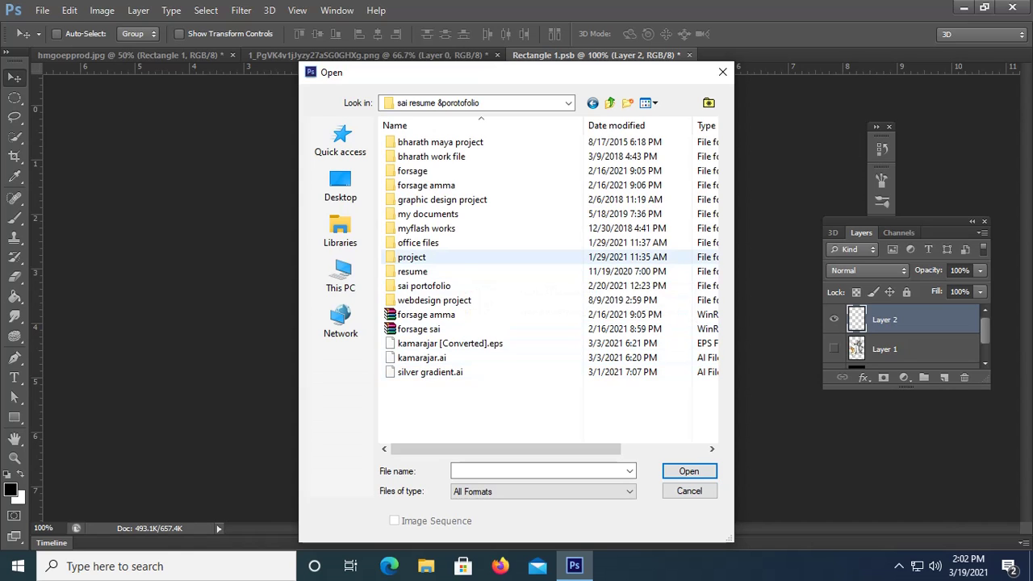
double_click(418, 242)
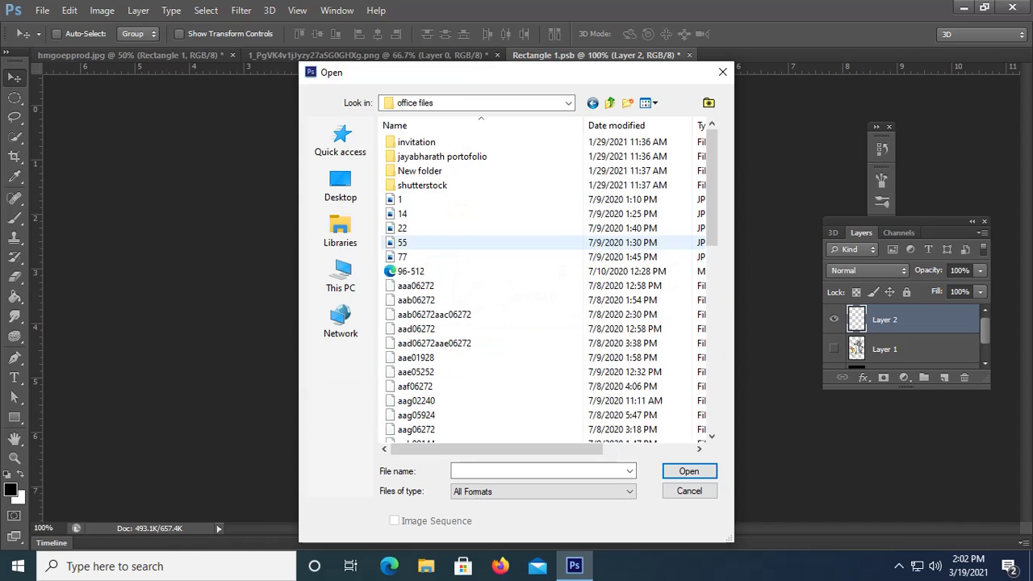
left_click(649, 102)
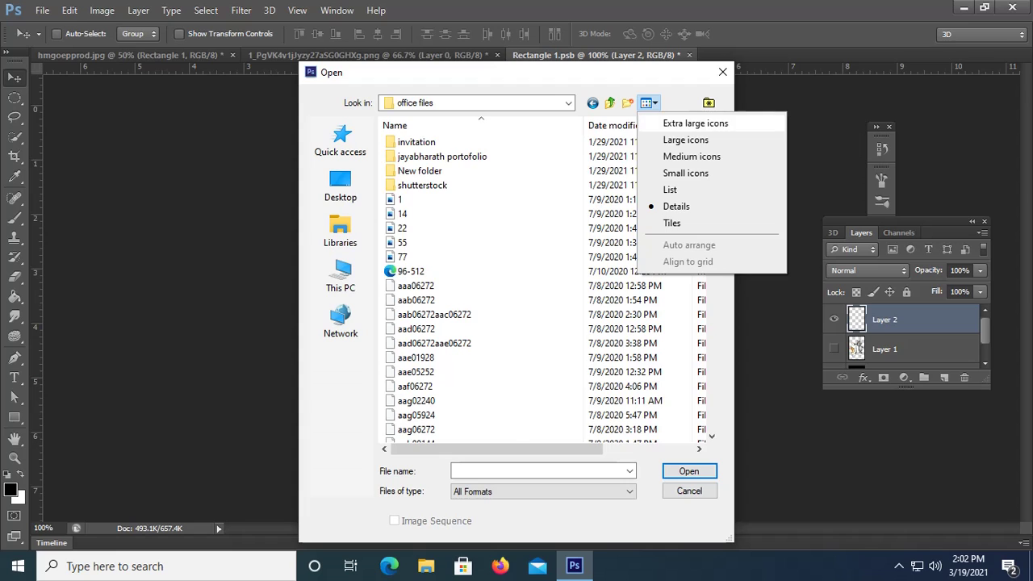
left_click(695, 123)
scroll(541, 282, "down", 5)
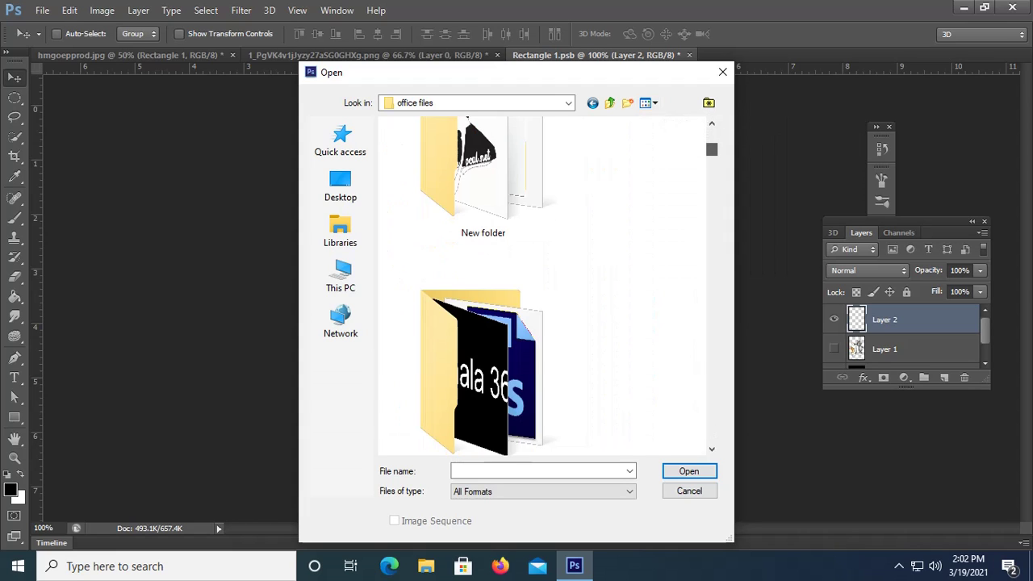
double_click(482, 178)
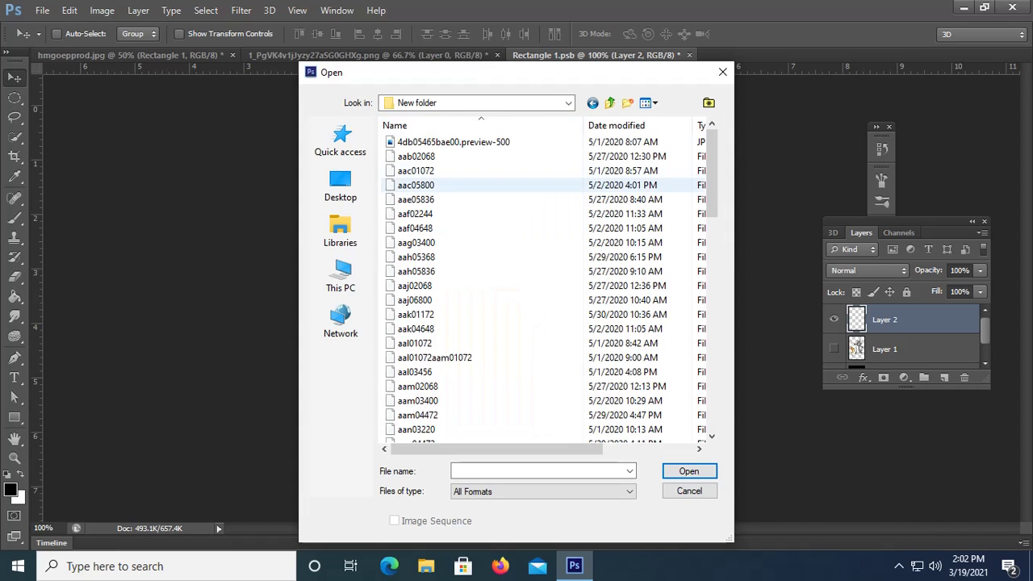
Open the dancer photo 4db05465bae00.preview-500.jpg from the extra large thumbnail view
left_click(650, 103)
left_click(695, 122)
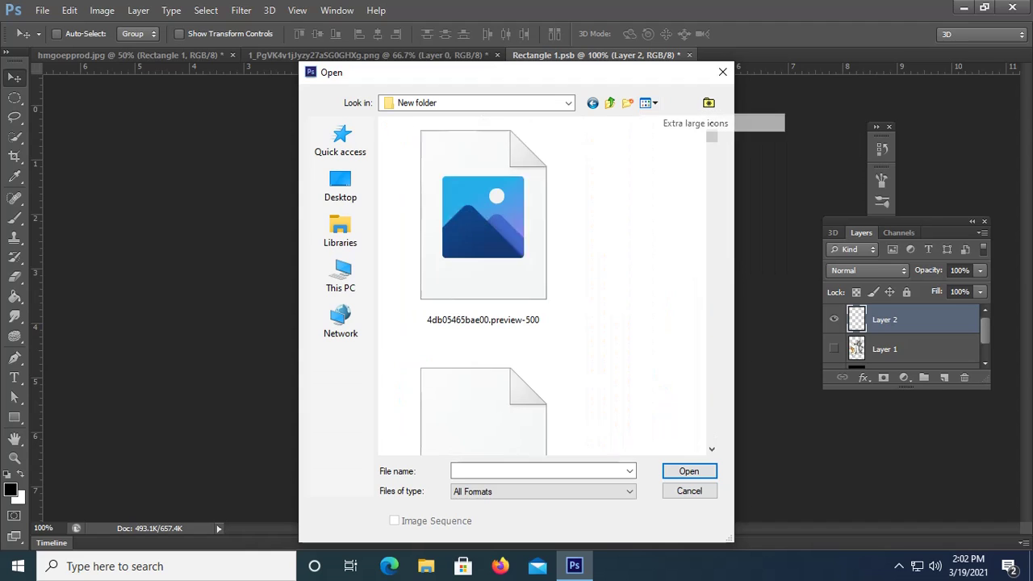
scroll(540, 283, "down", 2)
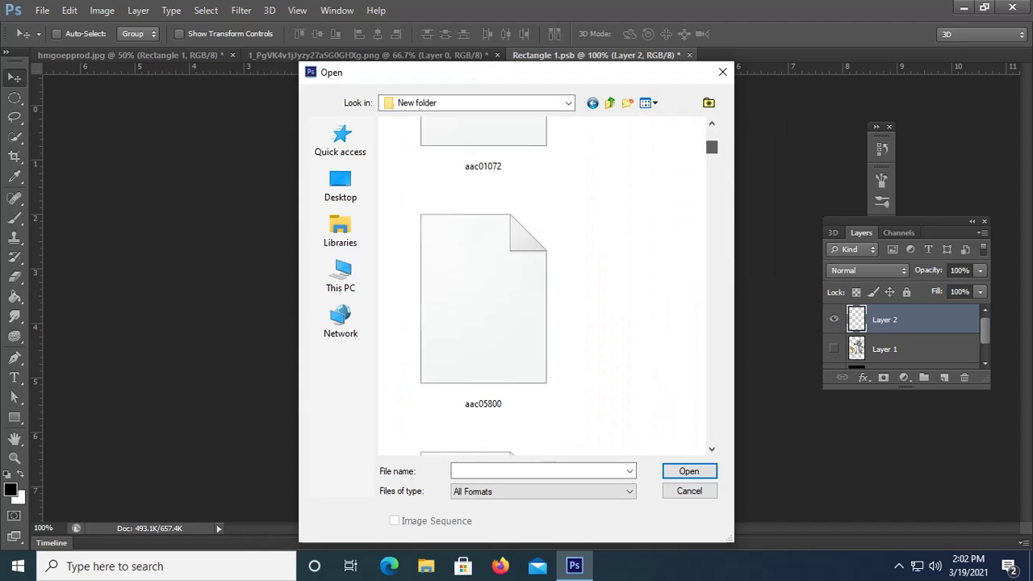
scroll(541, 282, "up", 2)
left_click(482, 218)
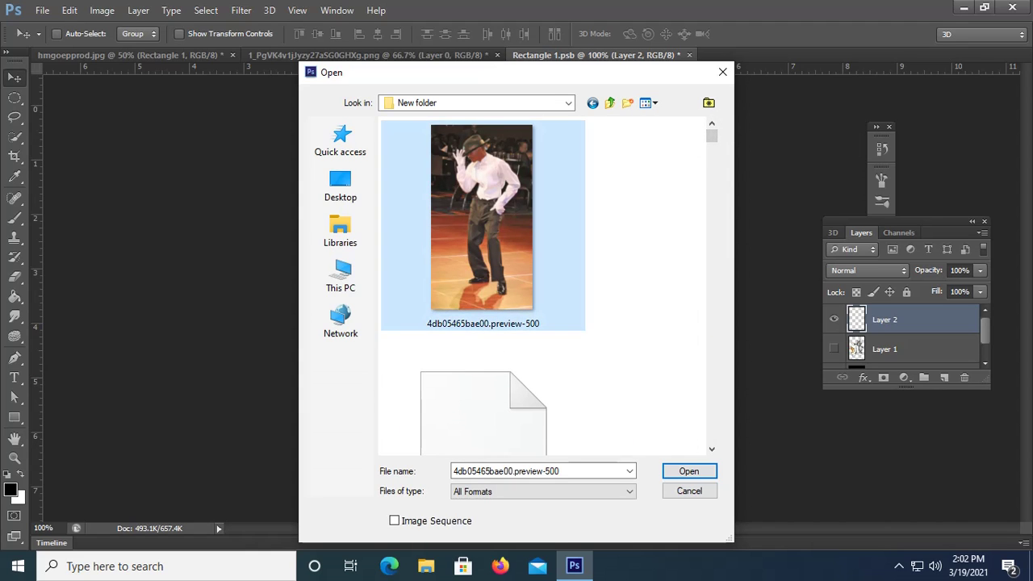
left_click(688, 470)
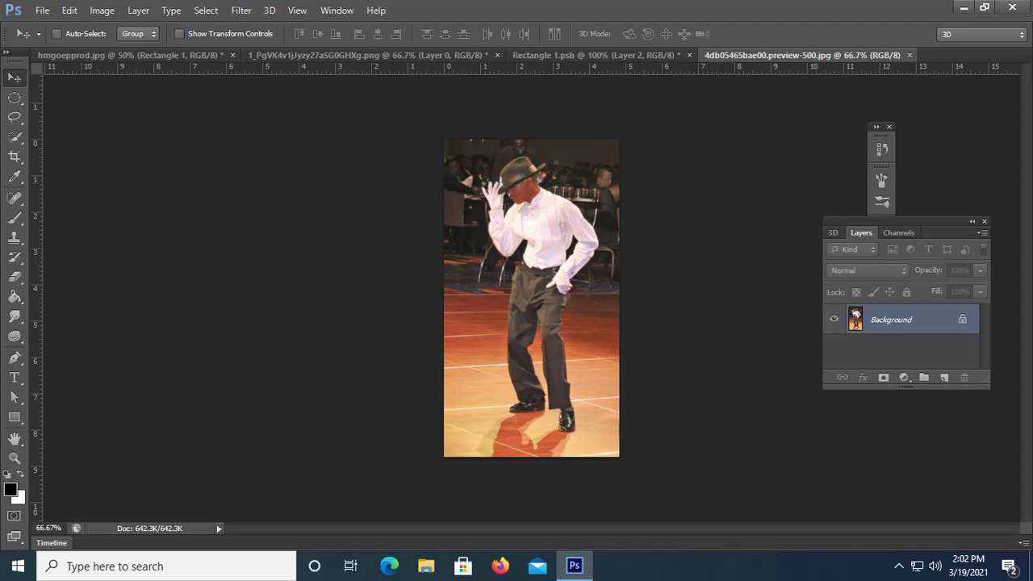
Unlock the dancer photo's Background and drag it onto Rectangle 1.psb's black rectangle
double_click(855, 314)
key("Return")
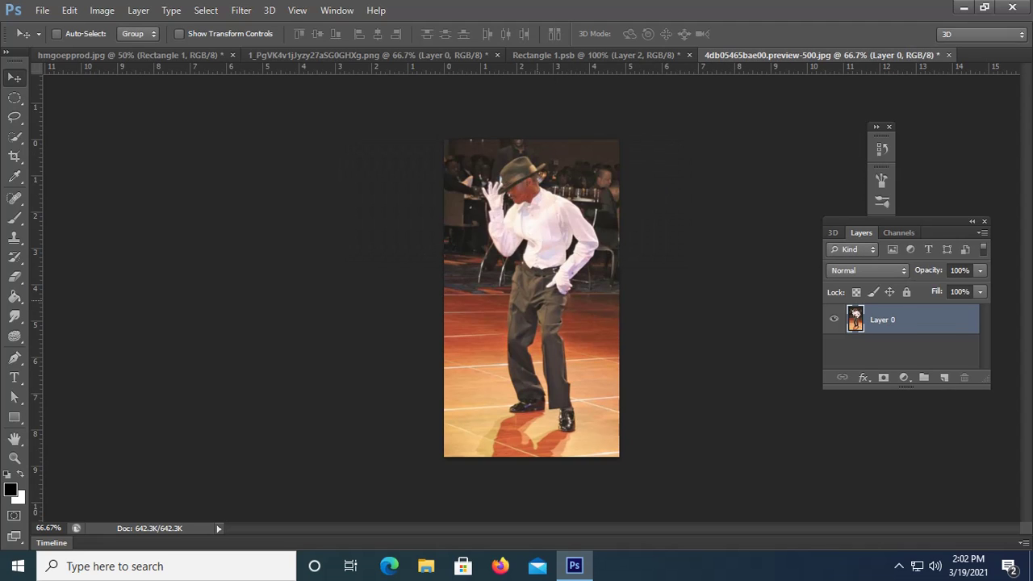
left_click_drag(500, 323, 371, 55)
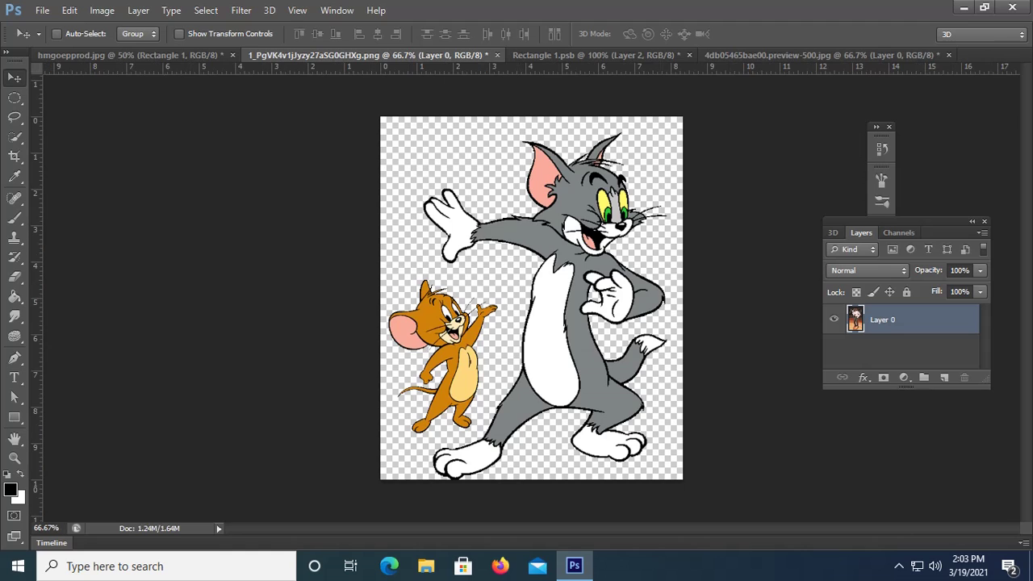
key("ctrl+Tab")
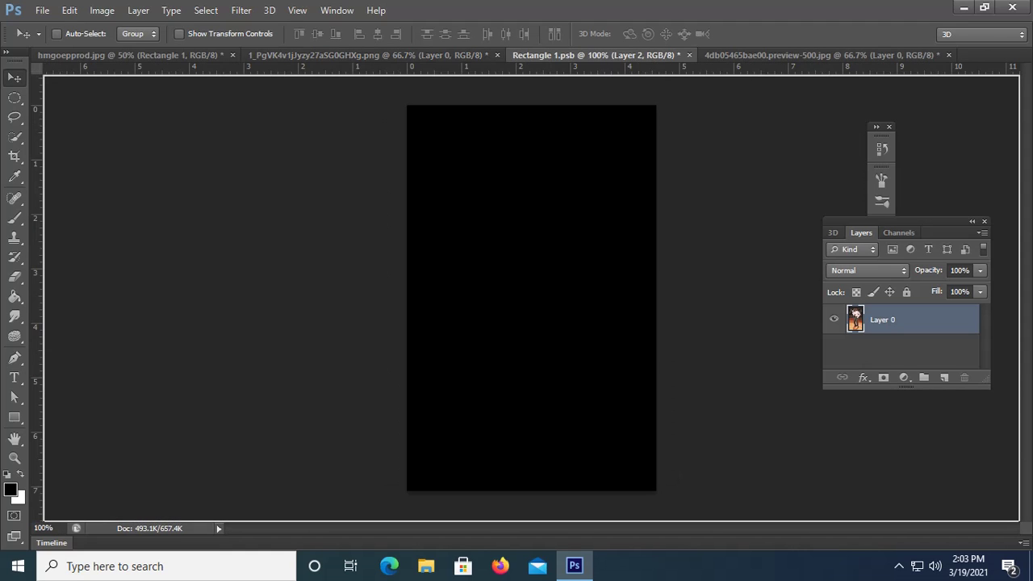
mouse_move(555, 170)
left_mouse_down()
mouse_move(568, 255)
mouse_move(538, 363)
left_mouse_up()
Scale the dancer photo to about 88%, stretch it to cover the rectangle, and save
key("ctrl+t")
left_click_drag(407, 125, 423, 153)
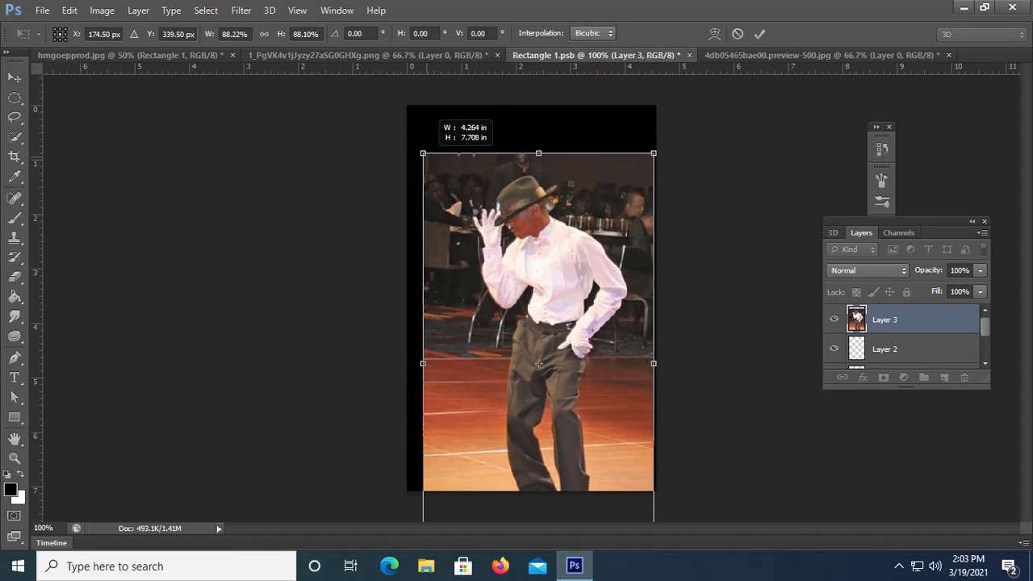
left_click_drag(537, 209, 521, 142)
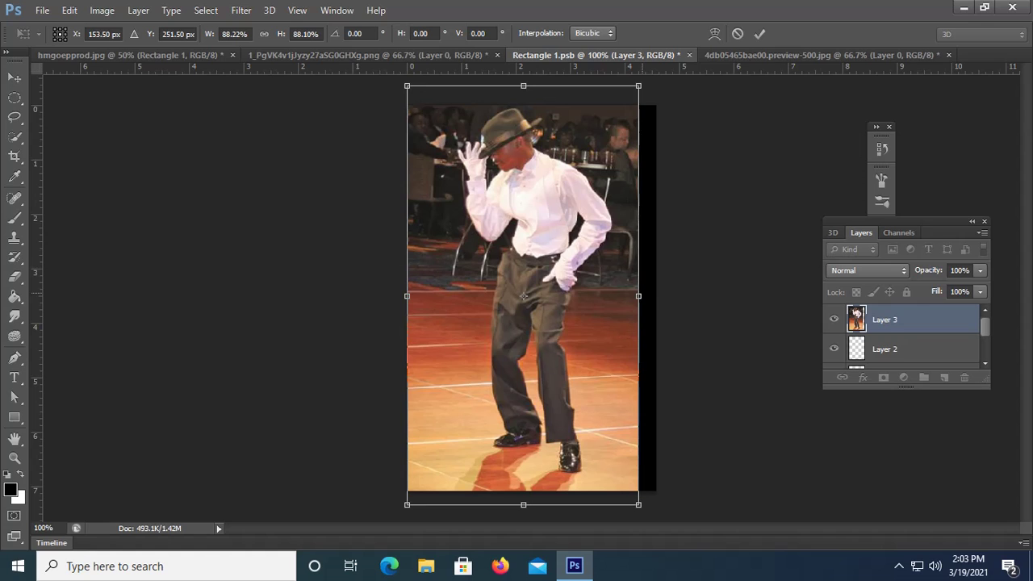
left_click_drag(638, 295, 656, 295)
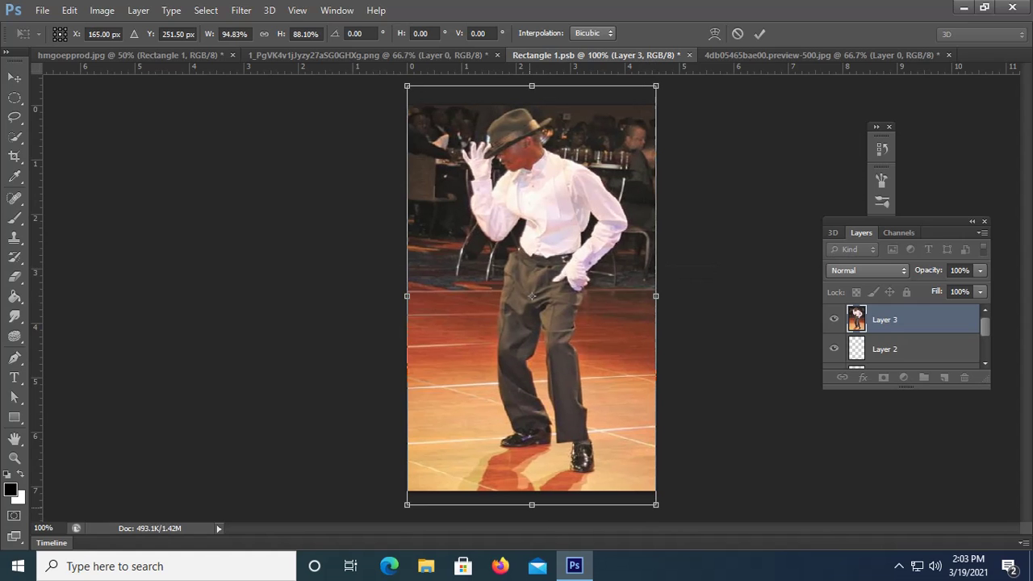
left_click_drag(532, 504, 531, 490)
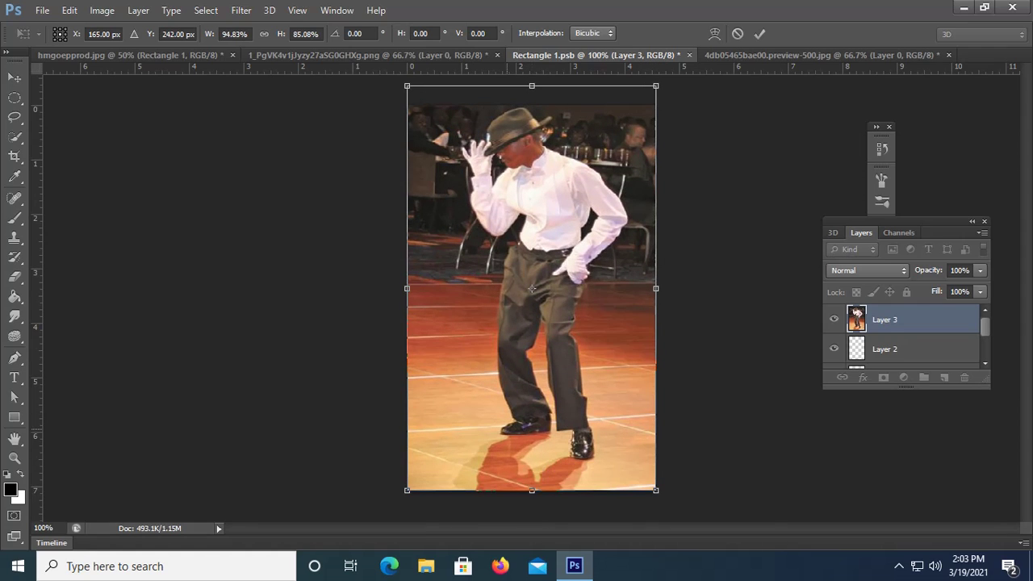
key("Return")
key("ctrl+s")
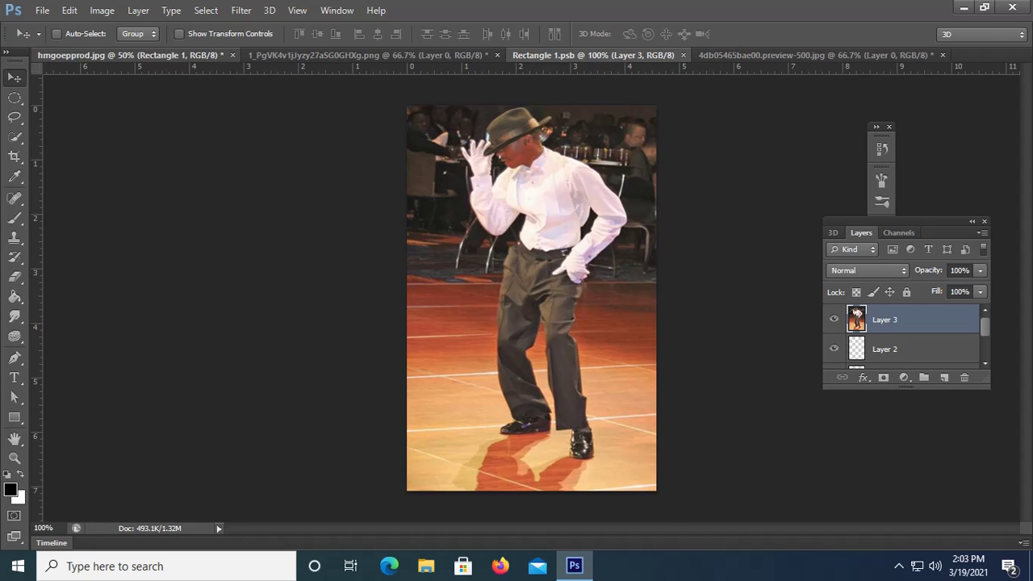
left_click(97, 55)
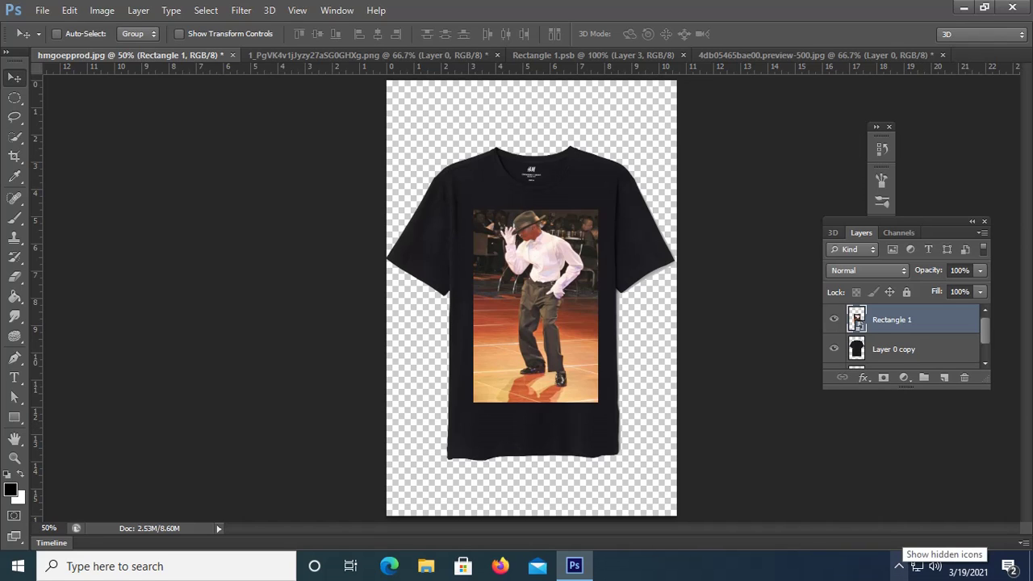
Review the finished mockup with the dancer photo printed across the chest, using the Layers panel
left_click(899, 566)
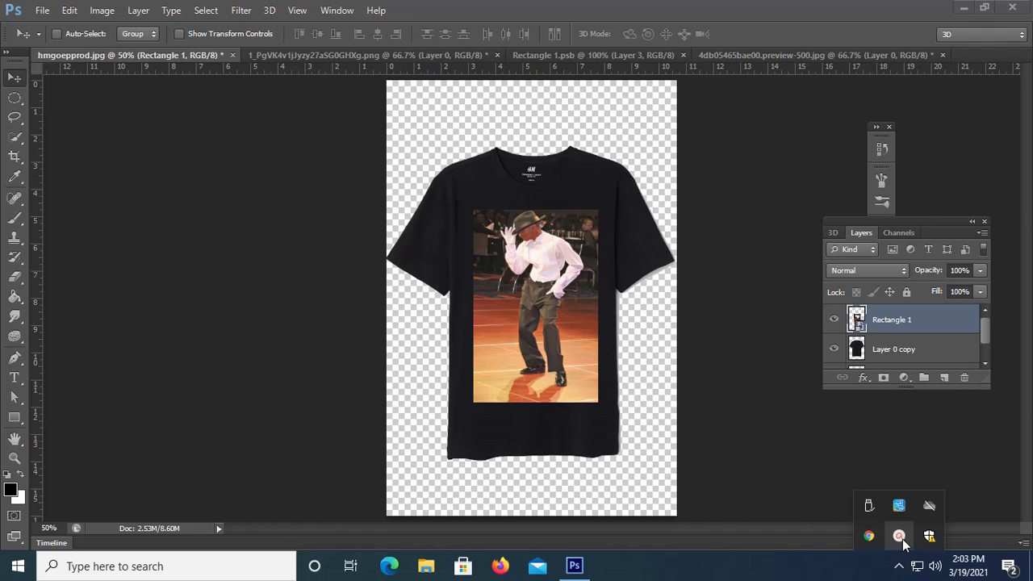
left_click(900, 537)
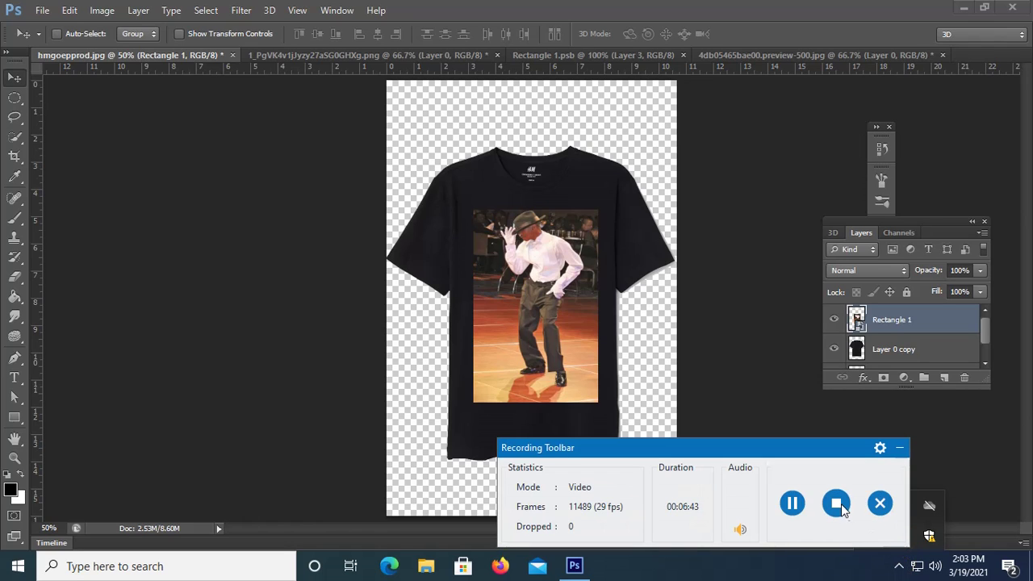